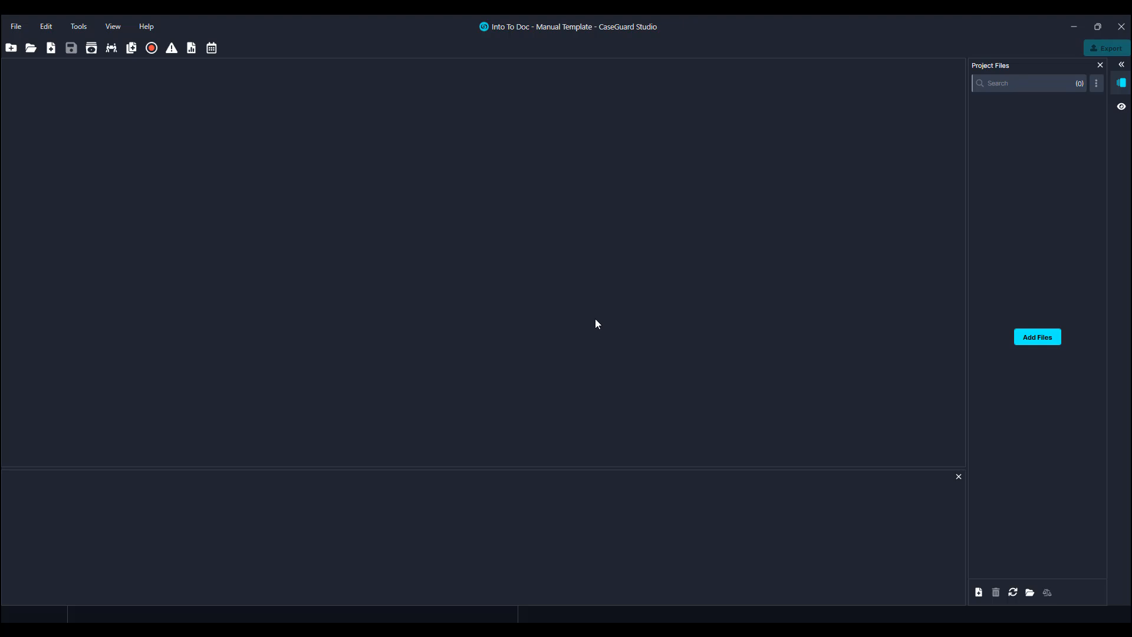
Add 1.pdf from the Medical folder to the project files.
{"action": "left_click", "coordinate": [1016, 334]}
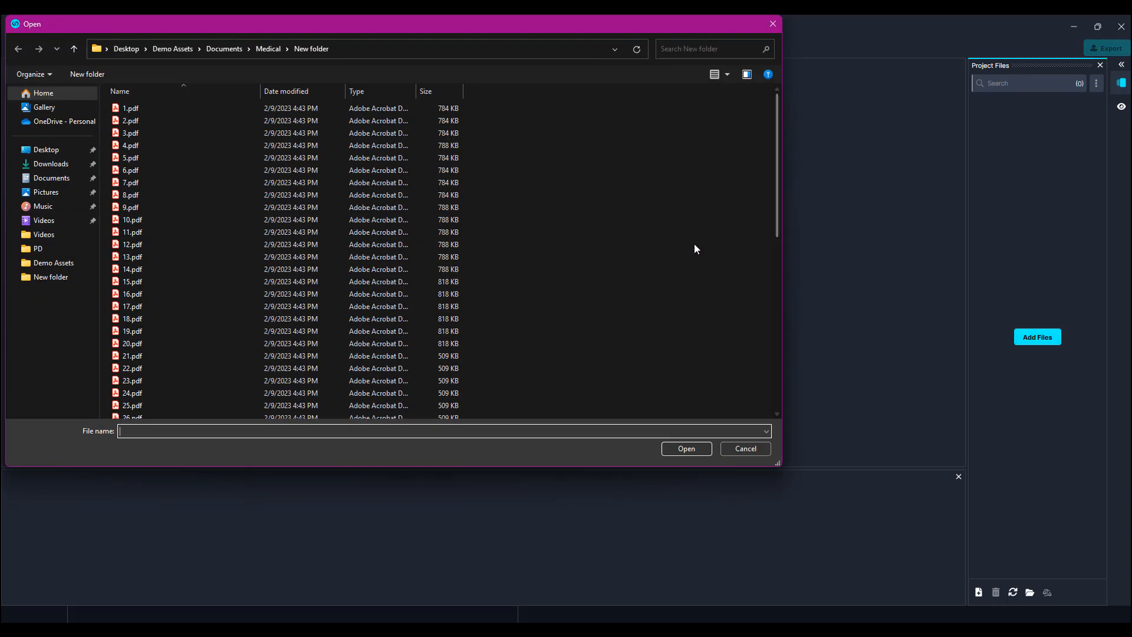
{"action": "scroll", "coordinate": [694, 243], "scroll_direction": "down", "scroll_amount": 5}
{"action": "scroll", "coordinate": [692, 245], "scroll_direction": "down", "scroll_amount": 4}
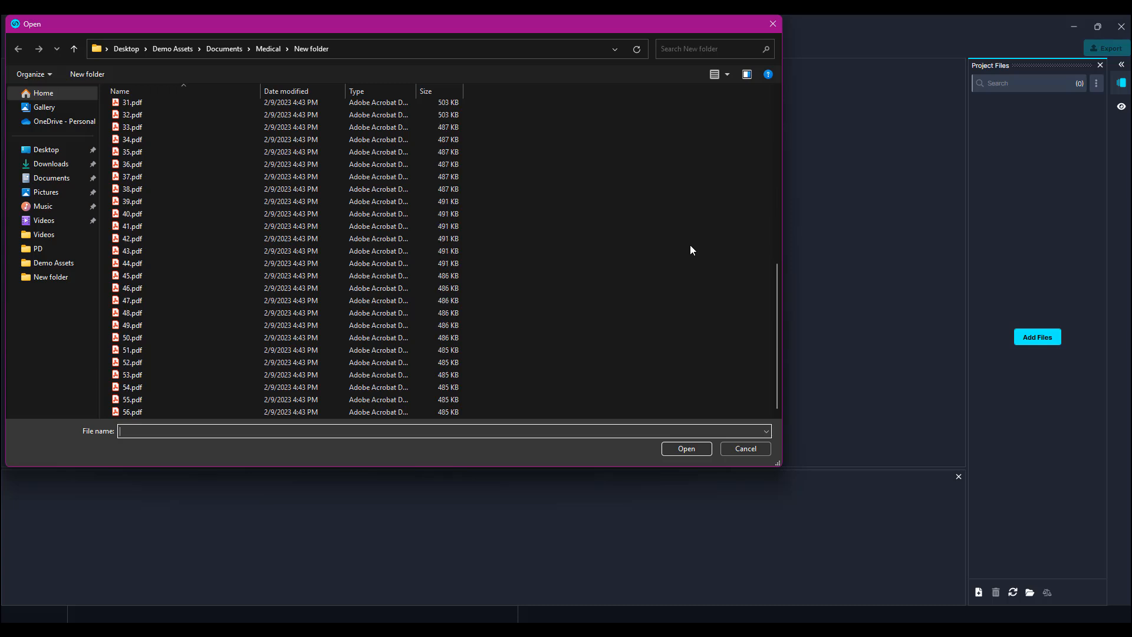
{"action": "scroll", "coordinate": [690, 252], "scroll_direction": "up", "scroll_amount": 9}
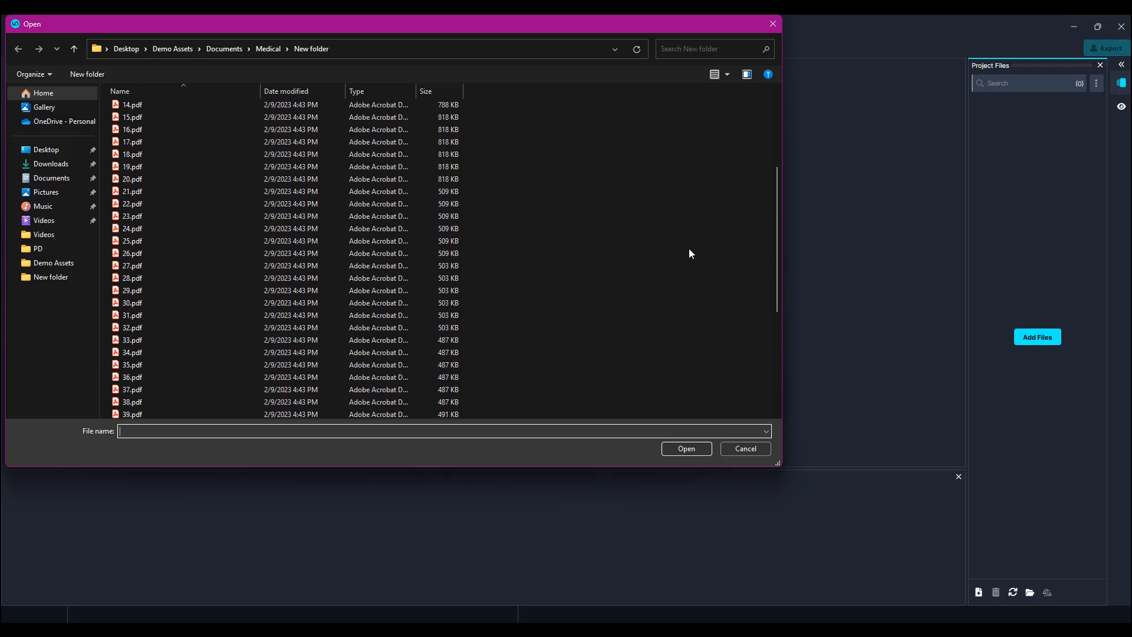
{"action": "left_click", "coordinate": [359, 106]}
{"action": "left_click", "coordinate": [666, 443]}
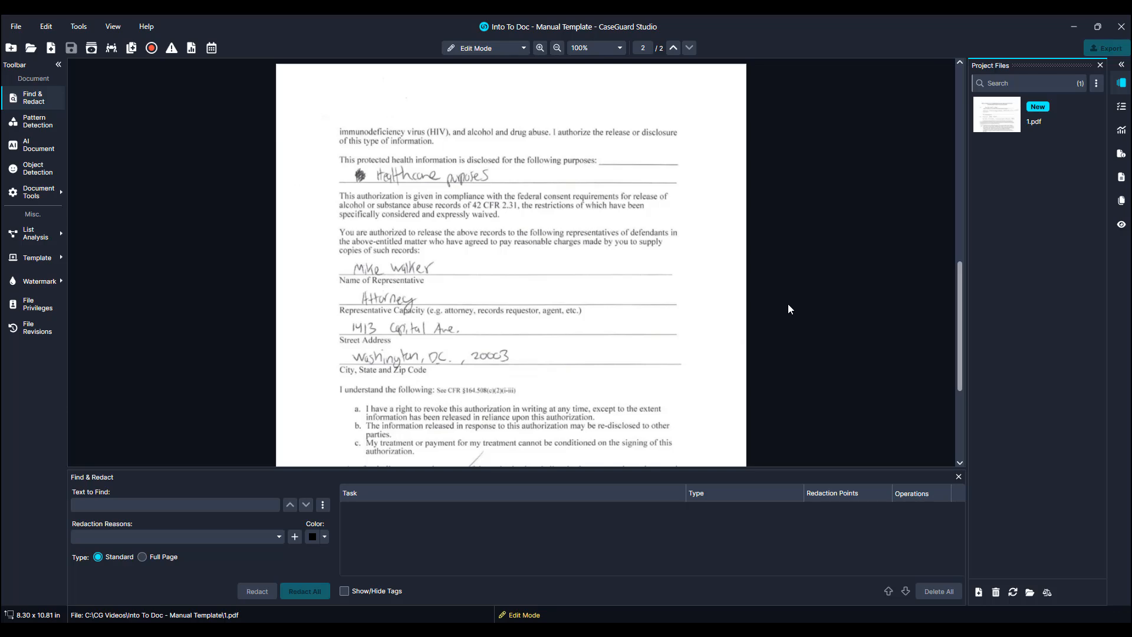
Set the redaction reason to PC § 832.7(b)(6)(A).
{"action": "scroll", "coordinate": [784, 323], "scroll_direction": "up", "scroll_amount": 15}
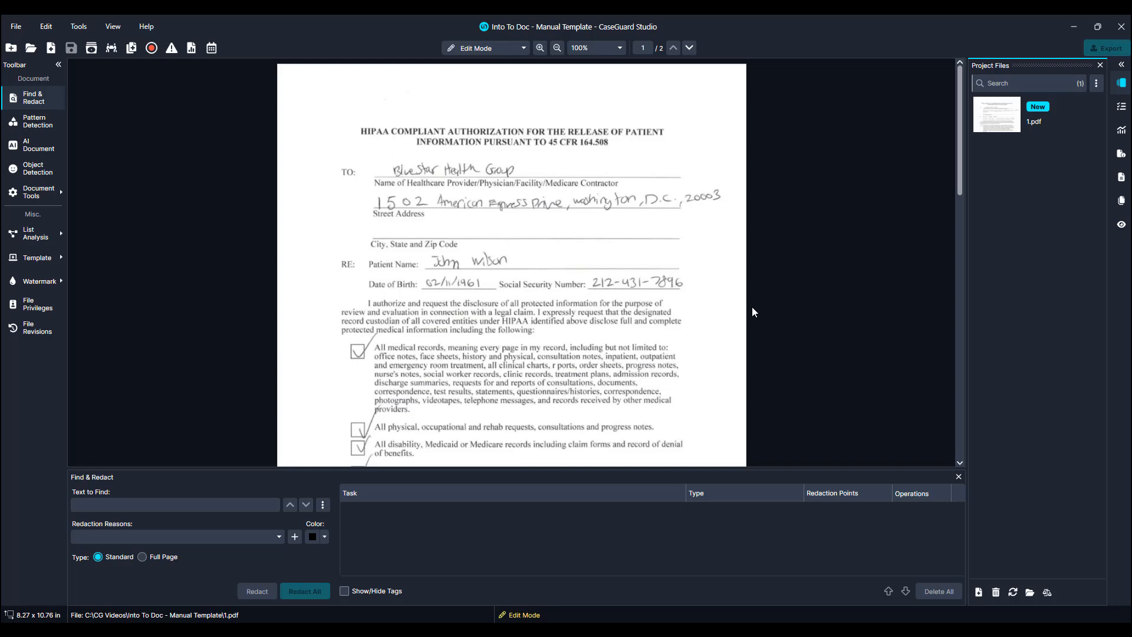
{"action": "left_click", "coordinate": [274, 538]}
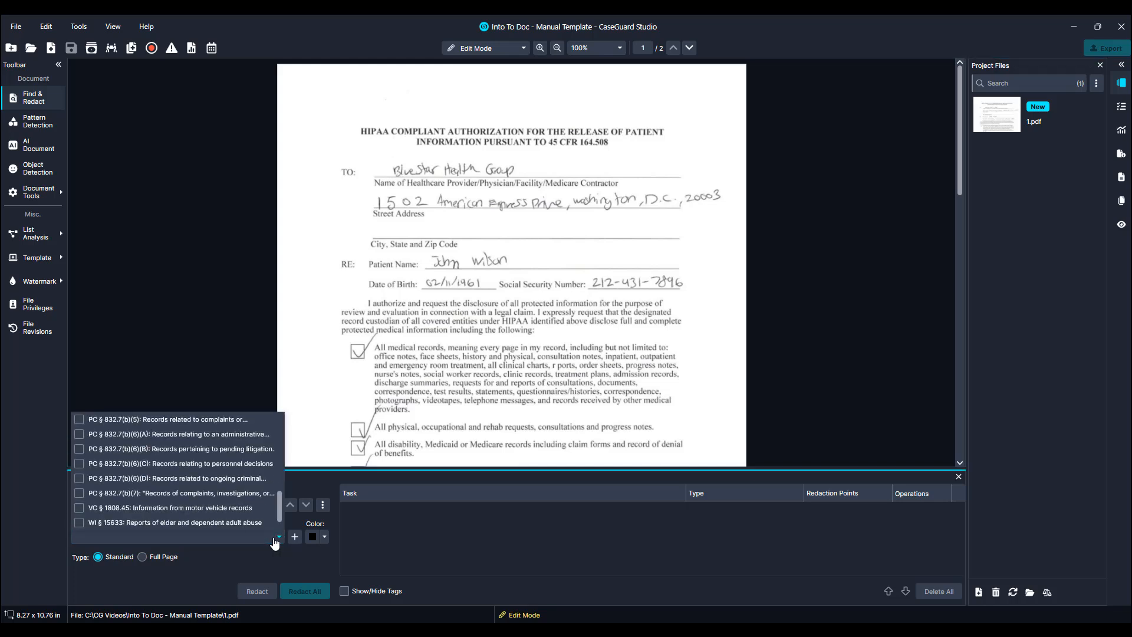
{"action": "scroll", "coordinate": [250, 462], "scroll_direction": "up", "scroll_amount": 1}
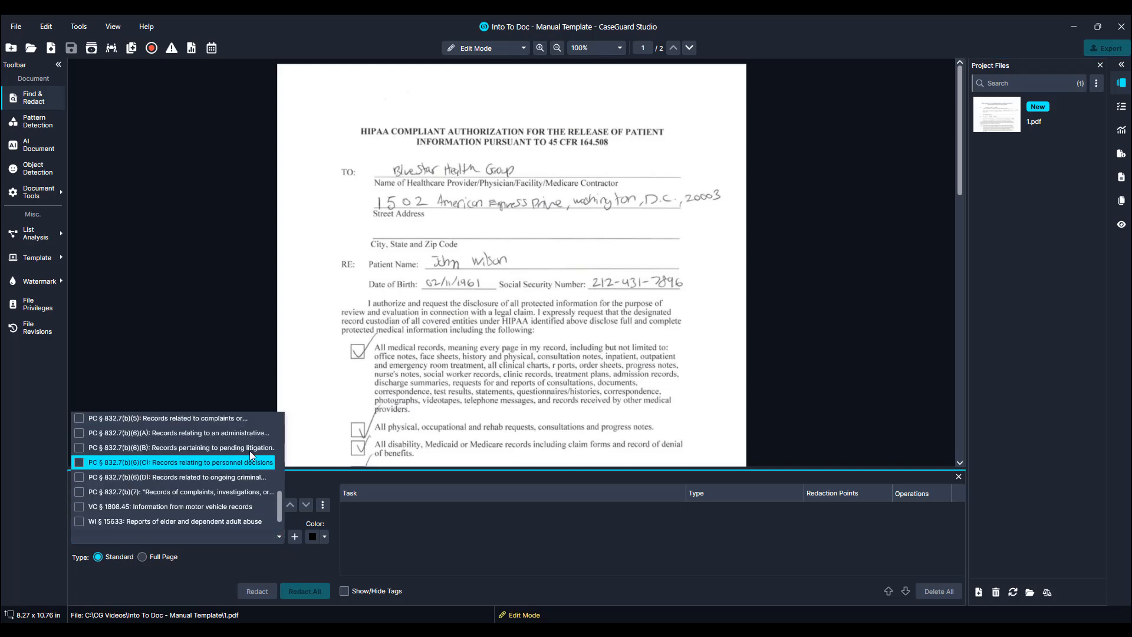
{"action": "left_click", "coordinate": [241, 434]}
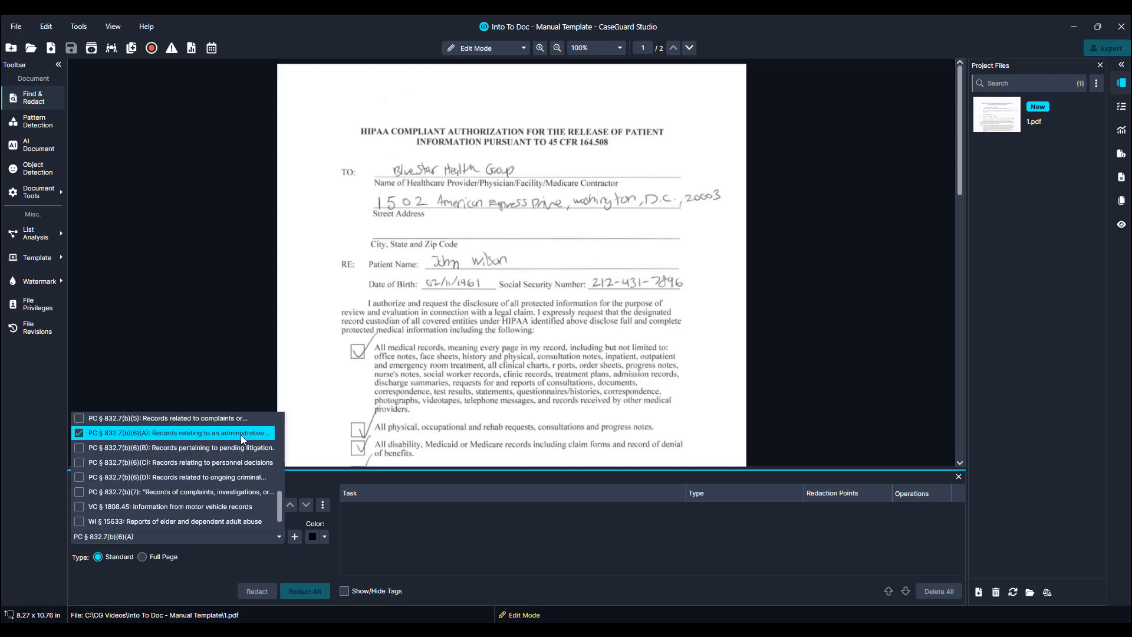
{"action": "left_click", "coordinate": [300, 434]}
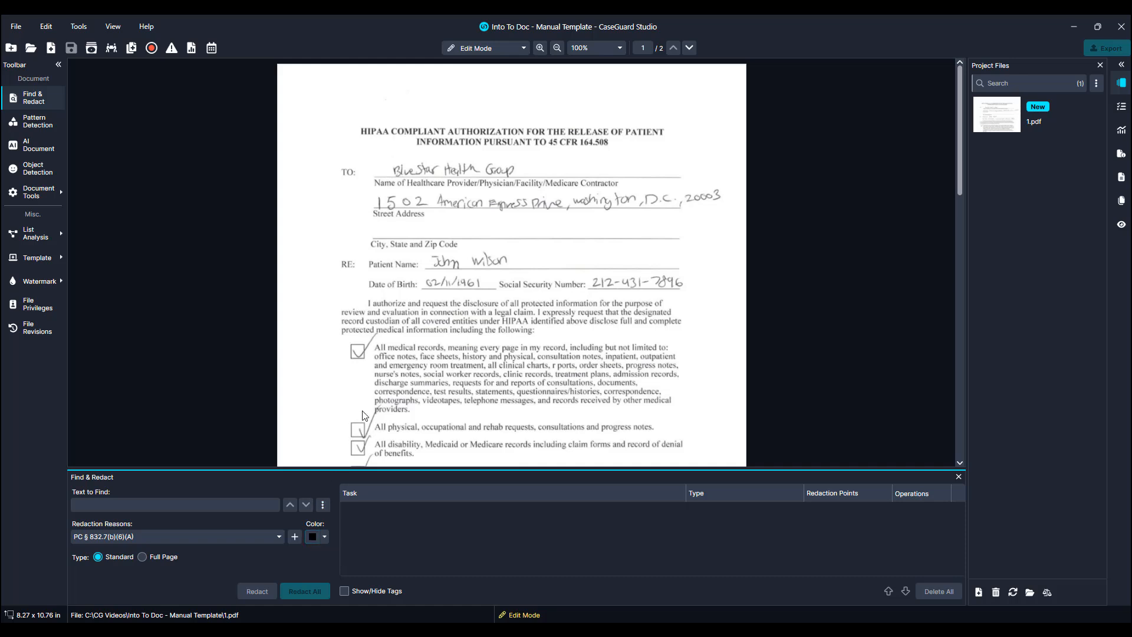
Draw redaction boxes over the patient name, date of birth and social security number on page 1.
{"action": "mouse_move", "coordinate": [422, 251]}
{"action": "left_mouse_down"}
{"action": "mouse_move", "coordinate": [553, 277]}
{"action": "mouse_move", "coordinate": [733, 282]}
{"action": "mouse_move", "coordinate": [742, 269]}
{"action": "left_mouse_up"}
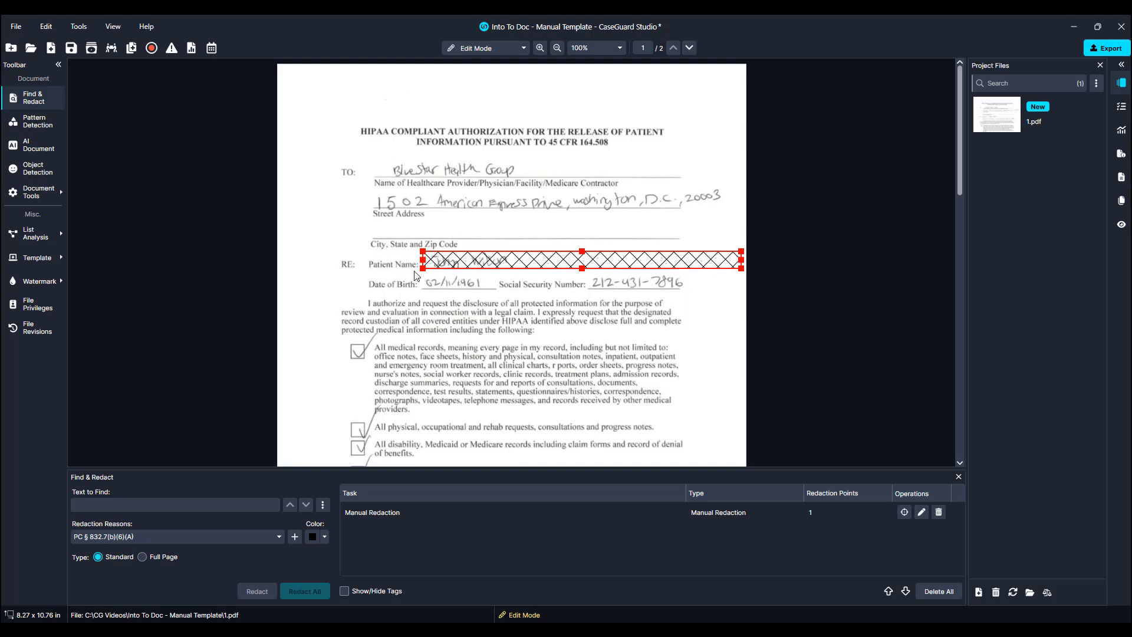
{"action": "left_click_drag", "start_coordinate": [414, 271], "coordinate": [496, 287]}
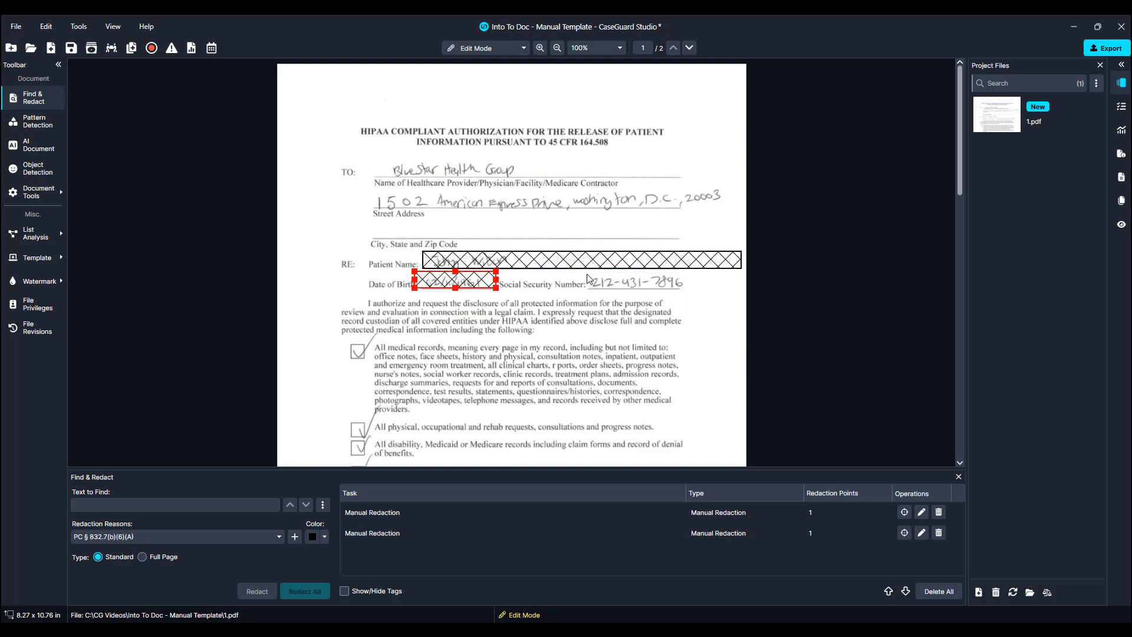
{"action": "left_click_drag", "start_coordinate": [586, 272], "coordinate": [741, 290]}
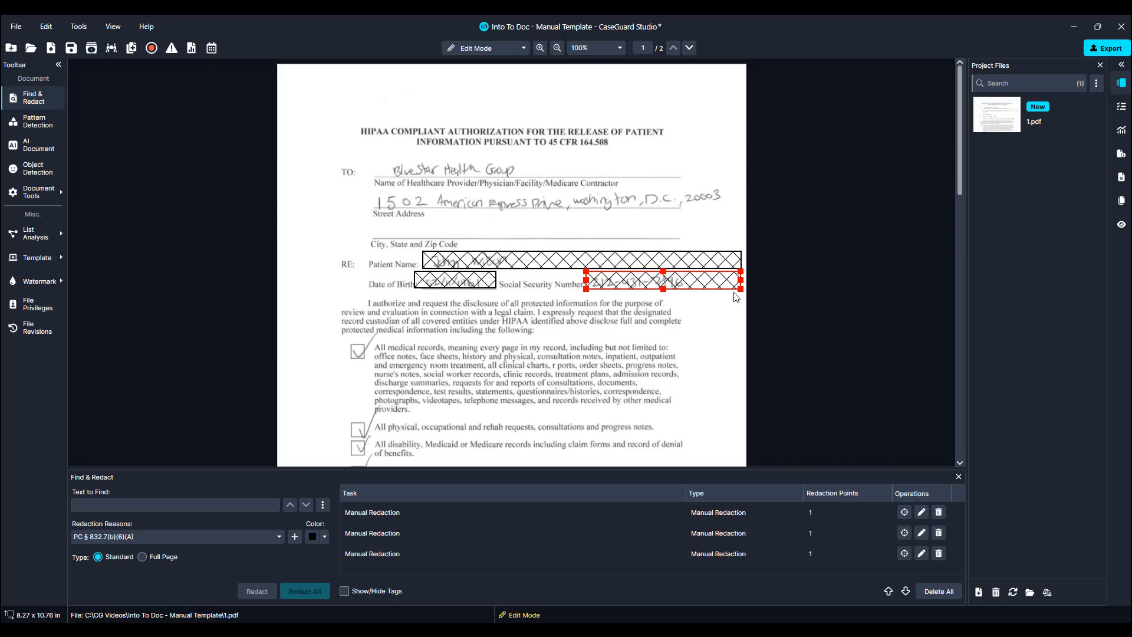
On page 2, draw redaction boxes over the representative's name, street address, and city, state and zip code.
{"action": "scroll", "coordinate": [737, 295], "scroll_direction": "down", "scroll_amount": 10}
{"action": "scroll", "coordinate": [734, 297], "scroll_direction": "down", "scroll_amount": 4}
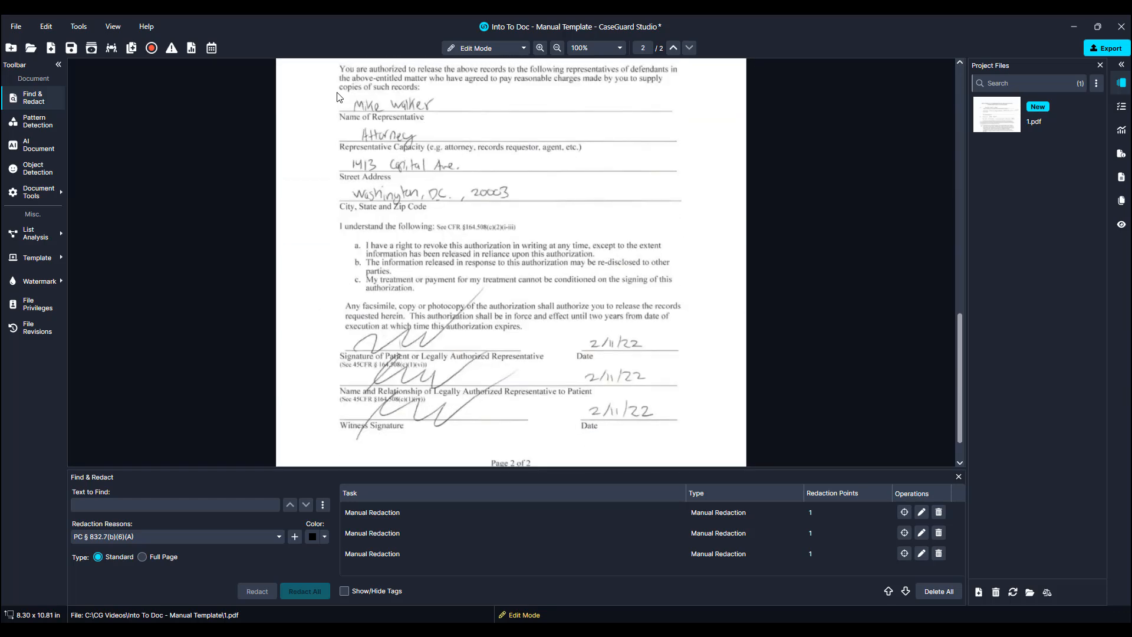
{"action": "mouse_move", "coordinate": [338, 92]}
{"action": "left_mouse_down"}
{"action": "mouse_move", "coordinate": [430, 109]}
{"action": "mouse_move", "coordinate": [674, 110]}
{"action": "left_mouse_up"}
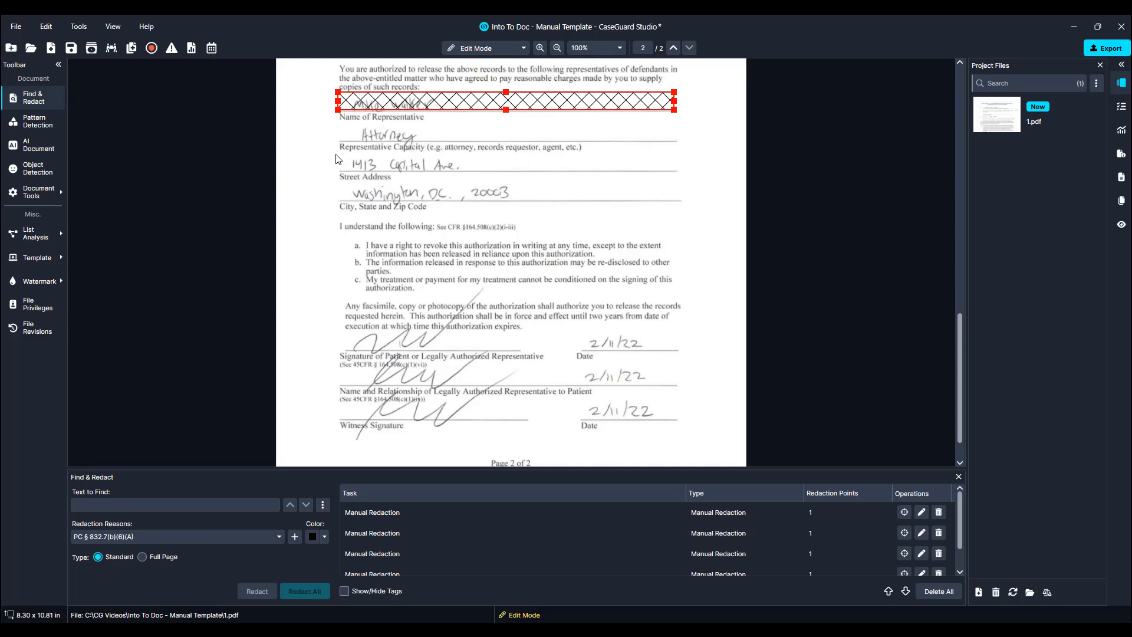
{"action": "left_click_drag", "start_coordinate": [338, 152], "coordinate": [475, 170]}
{"action": "left_click_drag", "start_coordinate": [575, 179], "coordinate": [678, 171]}
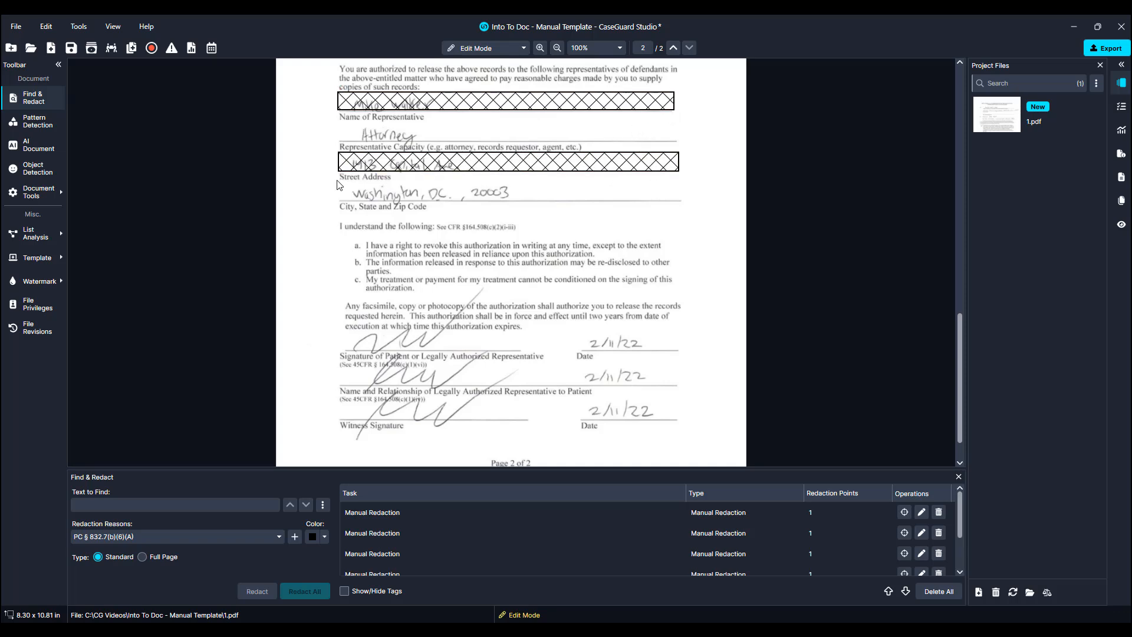
{"action": "left_click_drag", "start_coordinate": [337, 180], "coordinate": [685, 202]}
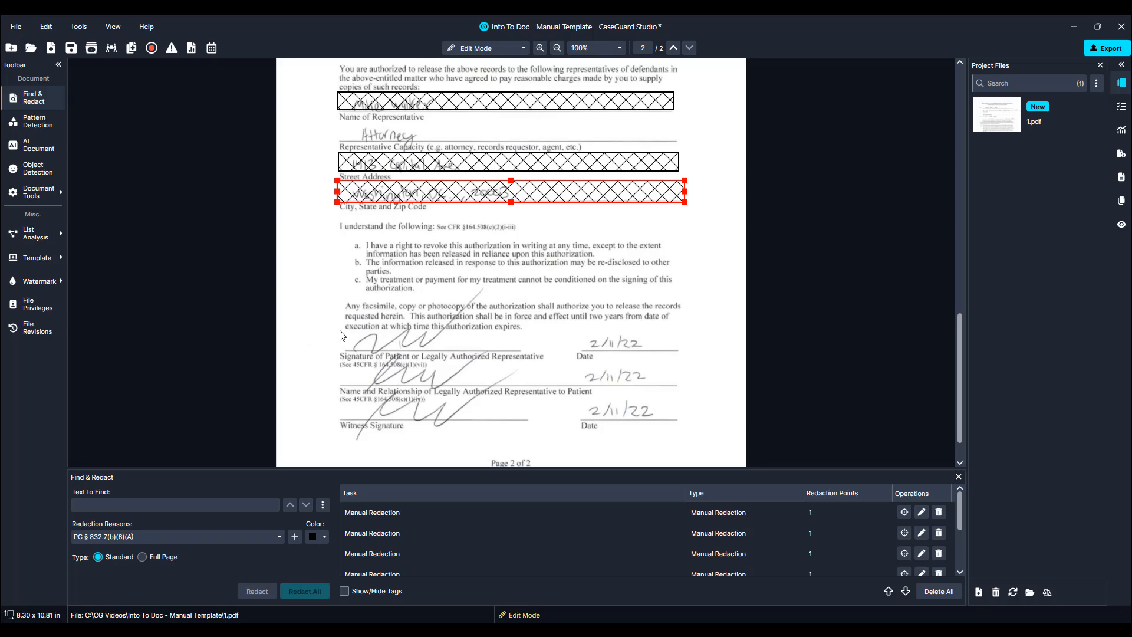
Redact both signature lines on page 2, widening the patient signature box to match the one below.
{"action": "left_click_drag", "start_coordinate": [340, 332], "coordinate": [543, 348]}
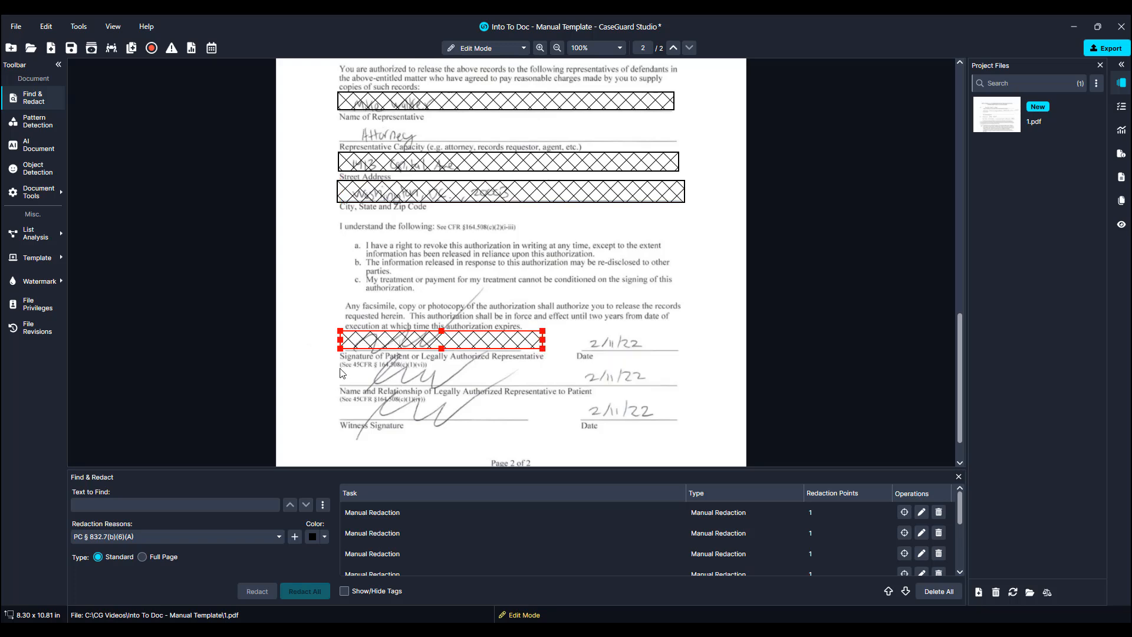
{"action": "mouse_move", "coordinate": [340, 367]}
{"action": "left_mouse_down"}
{"action": "mouse_move", "coordinate": [349, 378]}
{"action": "mouse_move", "coordinate": [570, 386]}
{"action": "left_mouse_up"}
{"action": "left_click", "coordinate": [542, 340]}
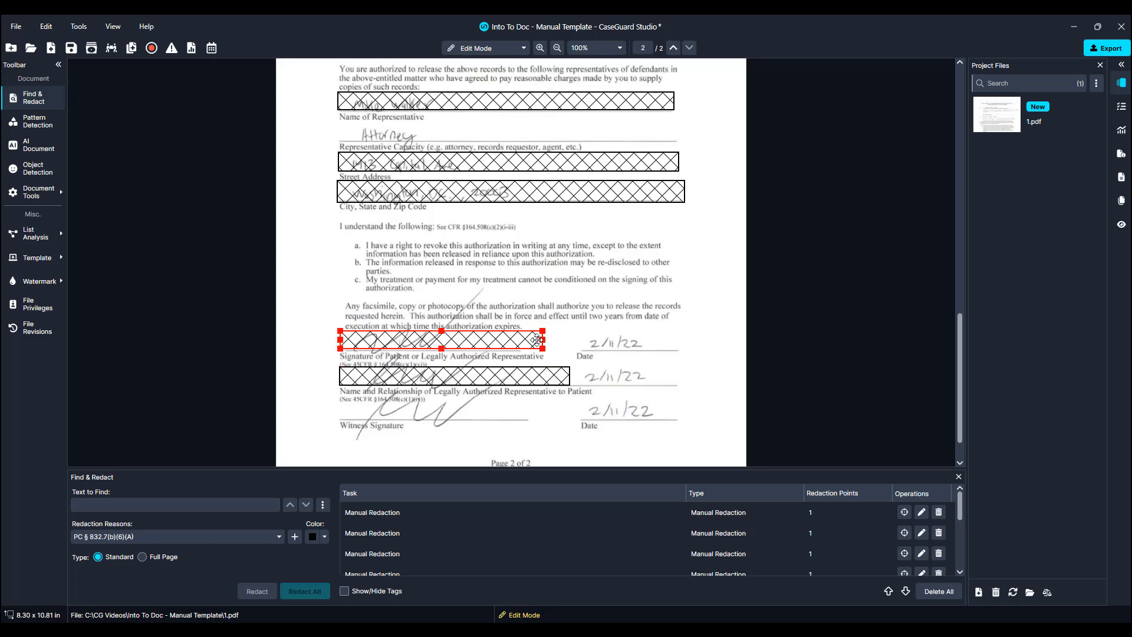
{"action": "left_click_drag", "start_coordinate": [542, 339], "coordinate": [571, 343]}
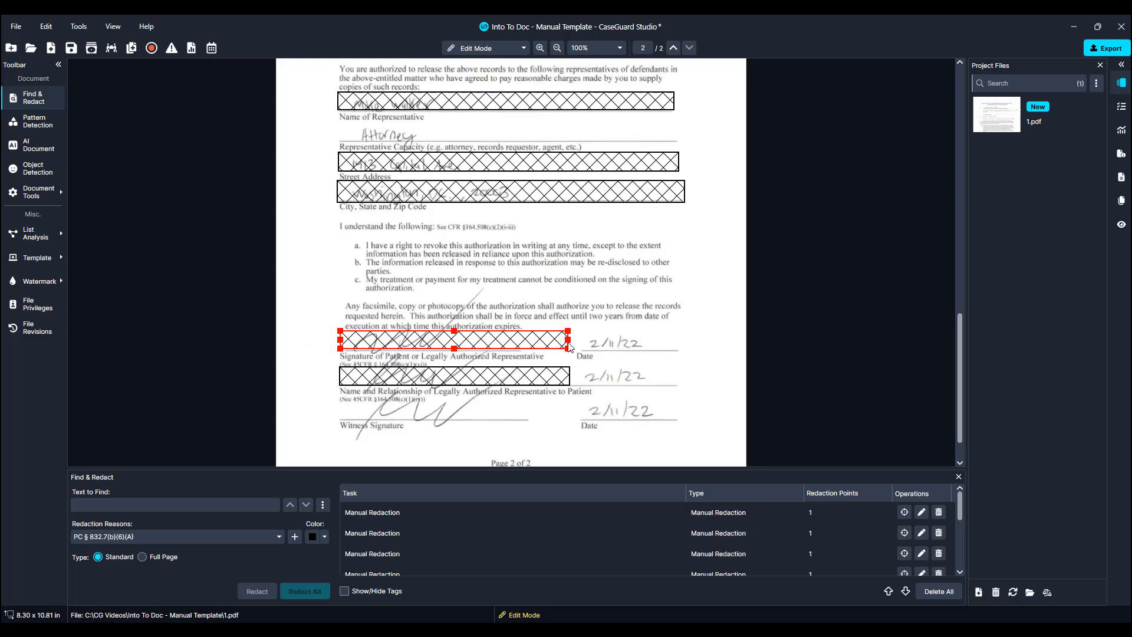
{"action": "left_click", "coordinate": [591, 322]}
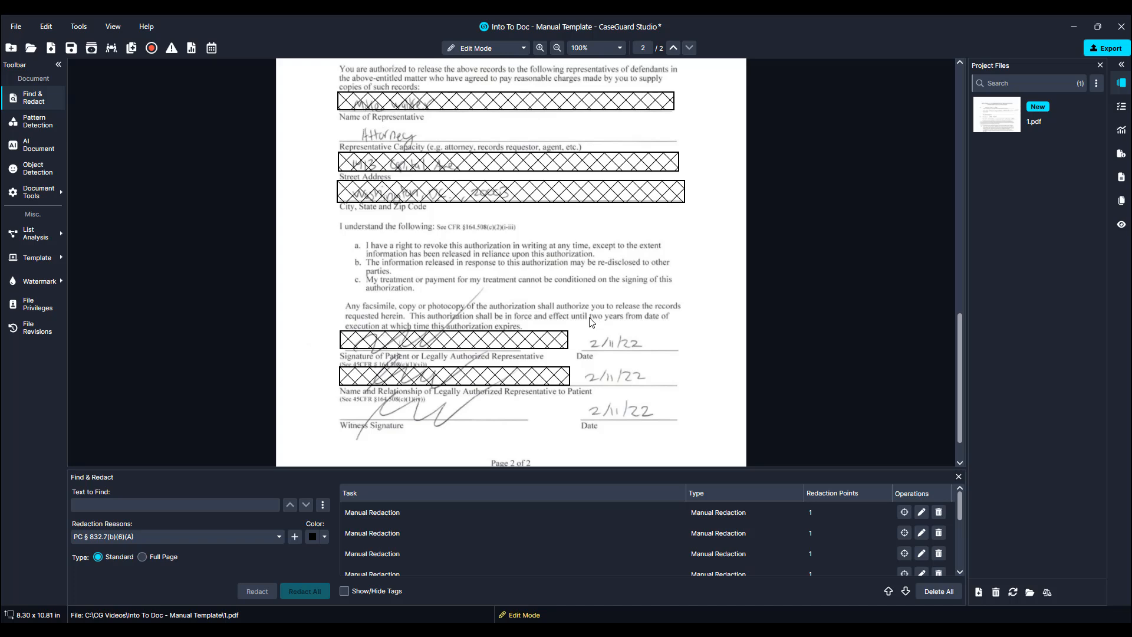
Save the redactions from all pages as a PDF template named HIPAA-PATIENT-AUTH-FORM.
{"action": "left_click", "coordinate": [45, 262]}
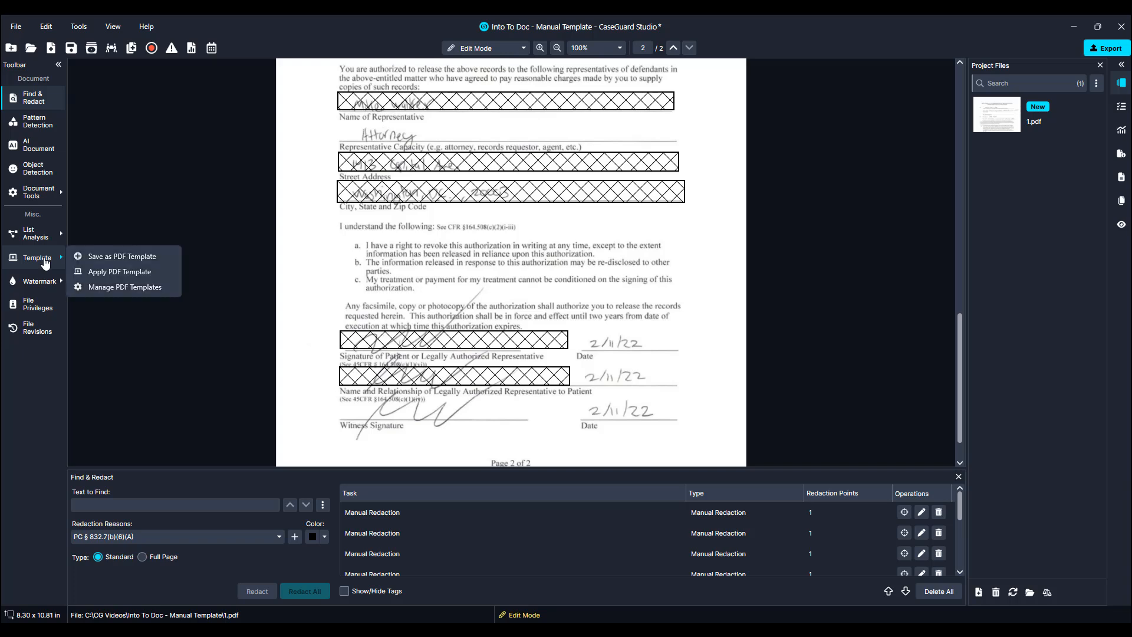
{"action": "left_click", "coordinate": [86, 259]}
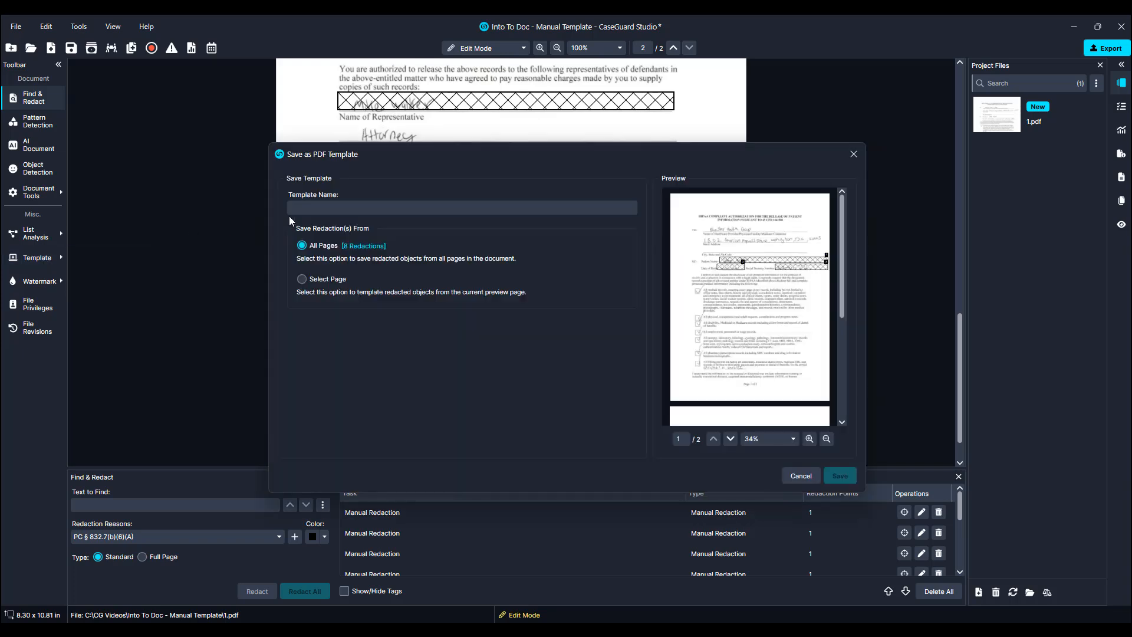
{"action": "left_click", "coordinate": [314, 209]}
{"action": "type", "text": "HIPAA-PATIENT)"}
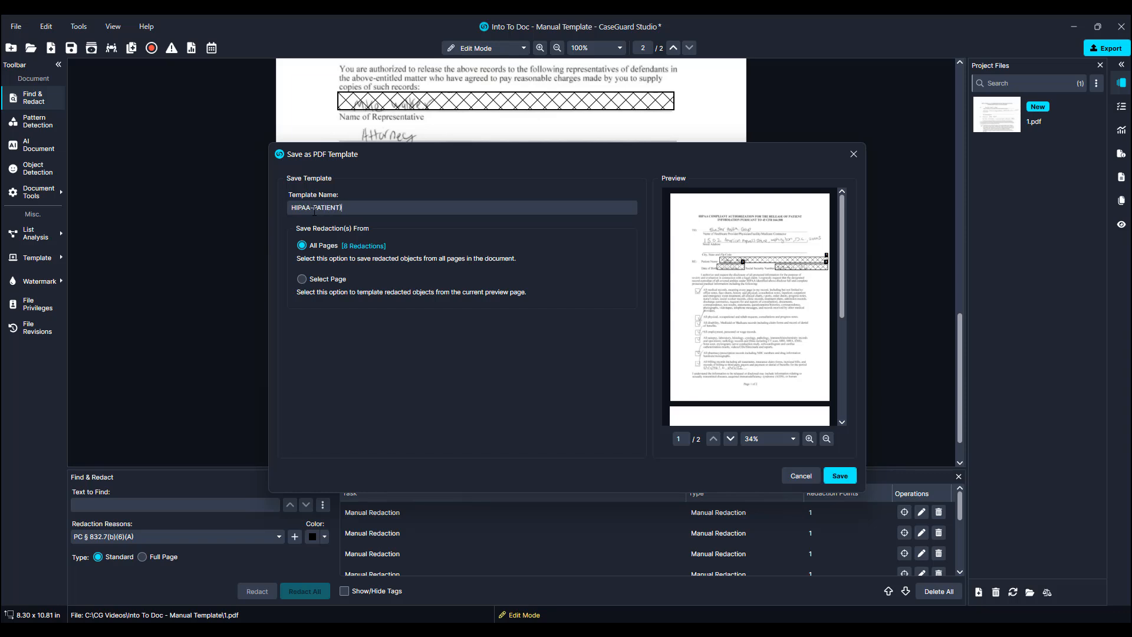
{"action": "key", "text": "BackSpace"}
{"action": "type", "text": "-AUTH-FORM"}
{"action": "scroll", "coordinate": [712, 281], "scroll_direction": "down", "scroll_amount": 5}
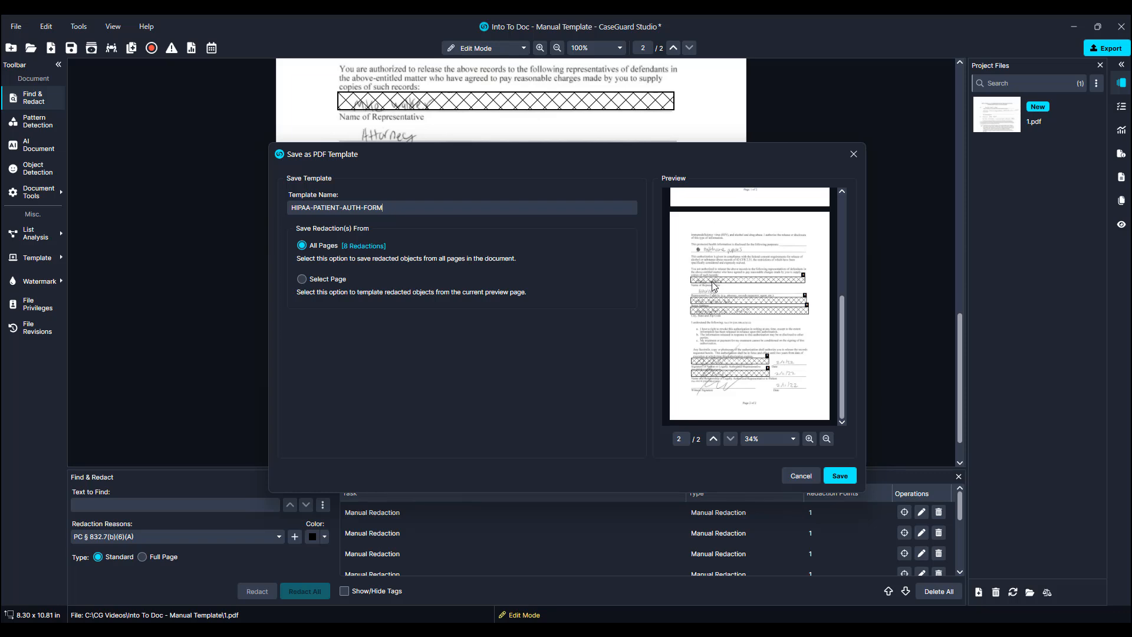
{"action": "scroll", "coordinate": [712, 282], "scroll_direction": "up", "scroll_amount": 5}
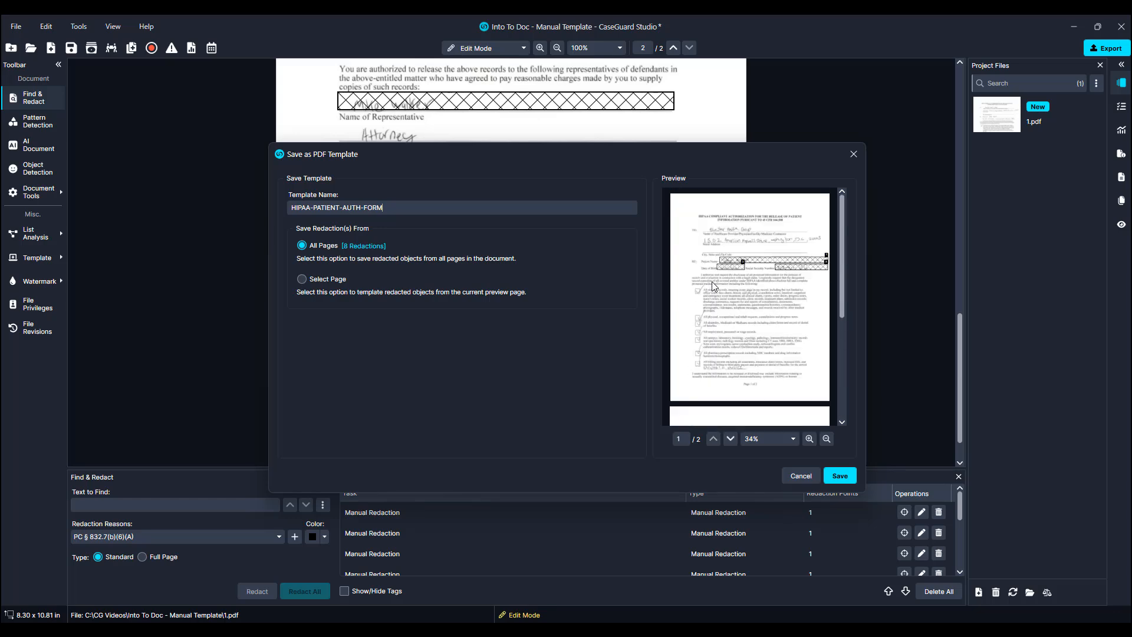
{"action": "left_click", "coordinate": [839, 475]}
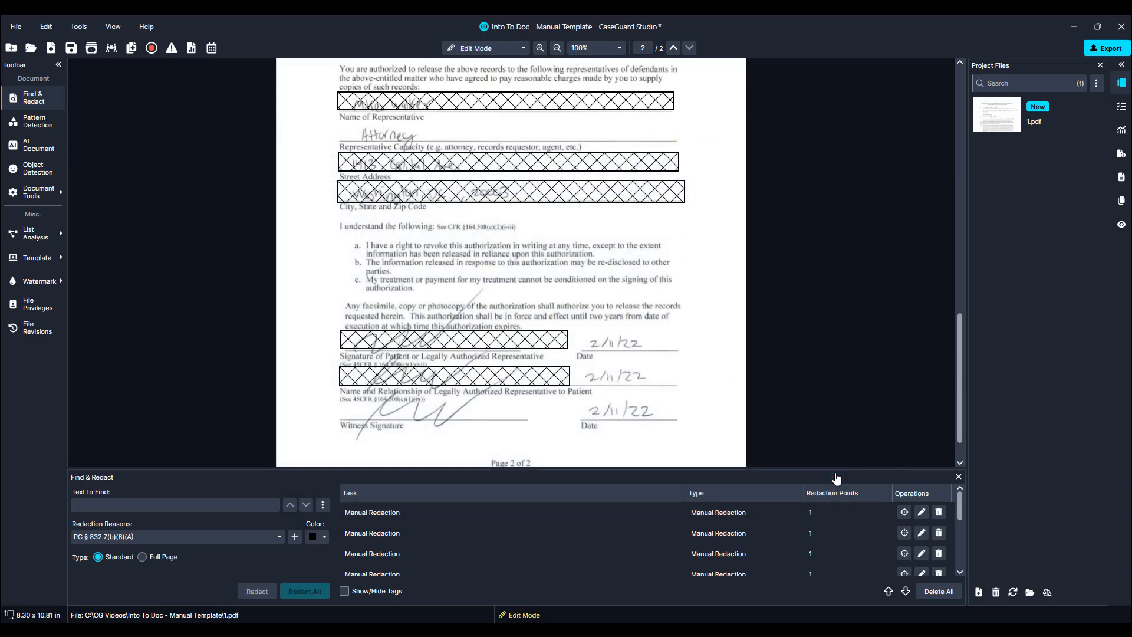
Export the redacted document as a PDF named 1_Redacted.
{"action": "left_click", "coordinate": [1107, 48]}
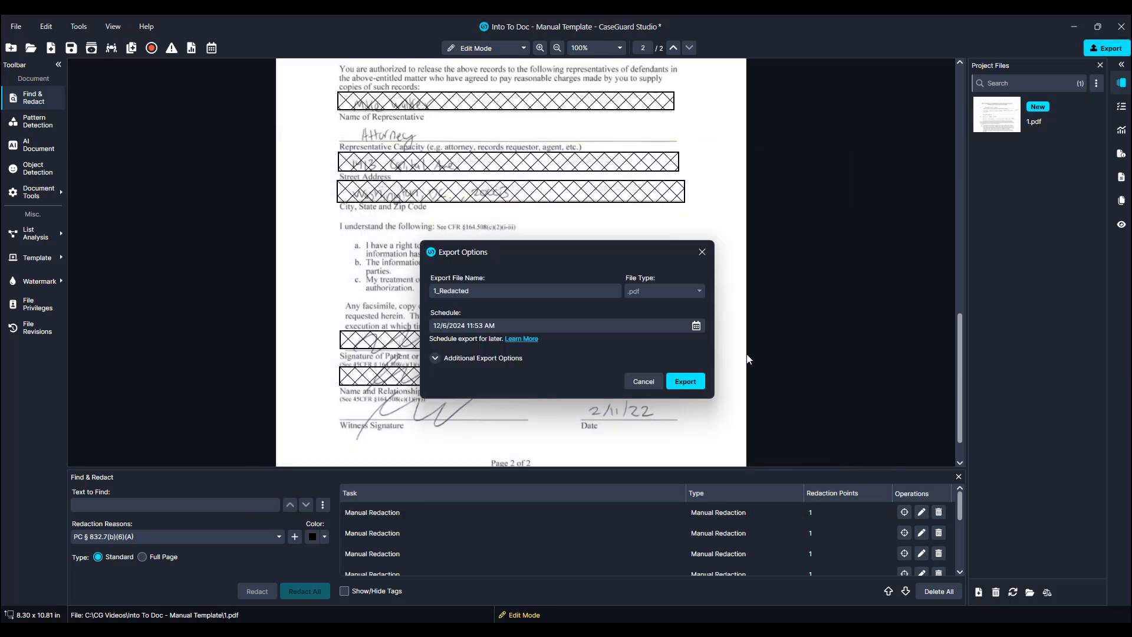
{"action": "left_click", "coordinate": [685, 381]}
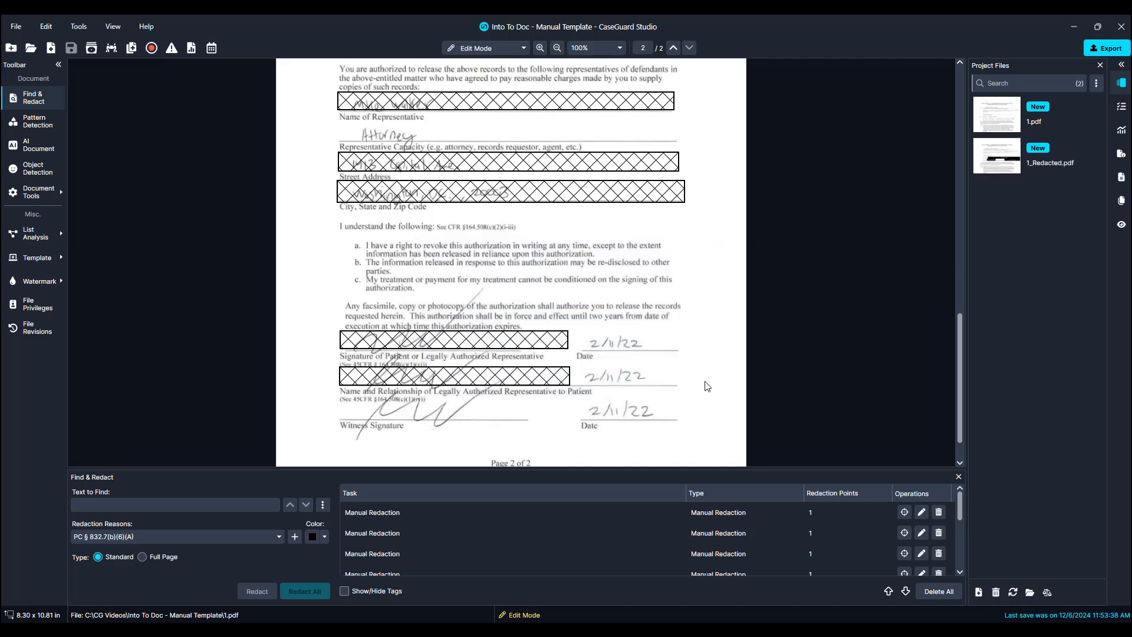
Open 1_Redacted.pdf and review its redactions on both pages.
{"action": "left_click", "coordinate": [986, 169]}
{"action": "scroll", "coordinate": [852, 198], "scroll_direction": "down", "scroll_amount": 5}
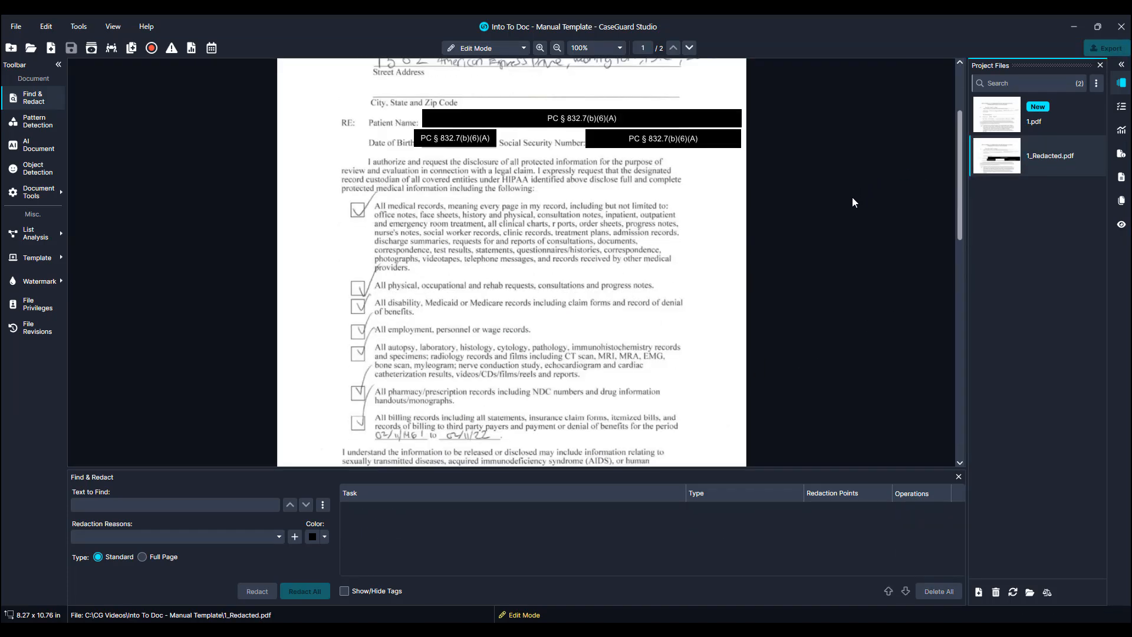
{"action": "scroll", "coordinate": [851, 197], "scroll_direction": "down", "scroll_amount": 6}
{"action": "scroll", "coordinate": [849, 201], "scroll_direction": "down", "scroll_amount": 4}
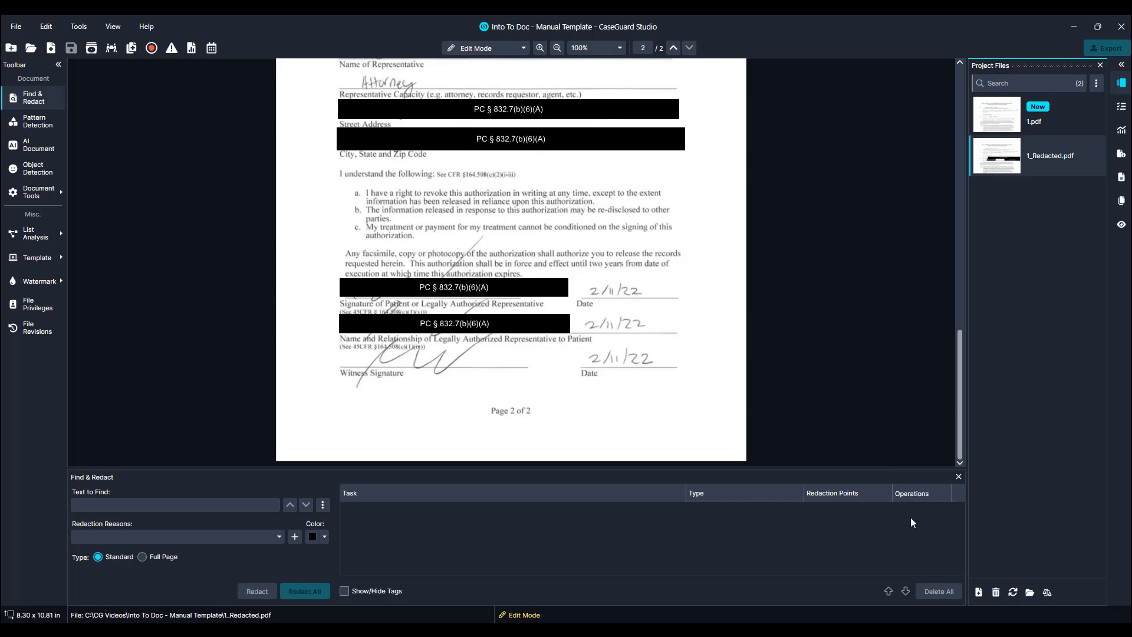
Add 4.pdf from the same folder to the project and open it.
{"action": "left_click", "coordinate": [977, 592]}
{"action": "left_click", "coordinate": [249, 145]}
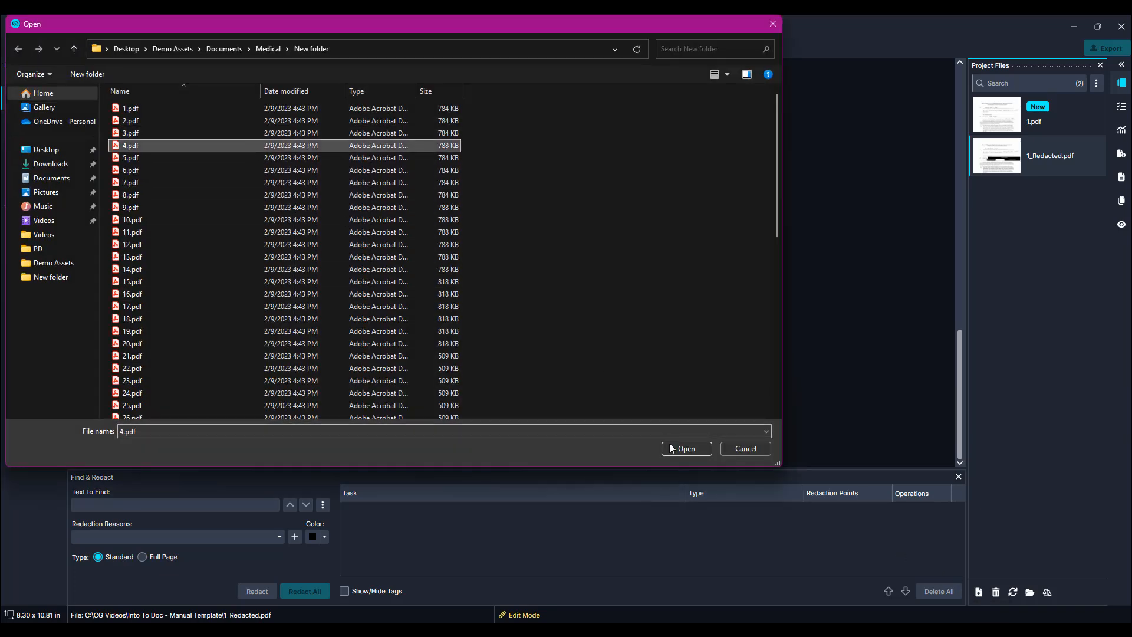
{"action": "left_click", "coordinate": [686, 448]}
{"action": "left_click", "coordinate": [987, 209]}
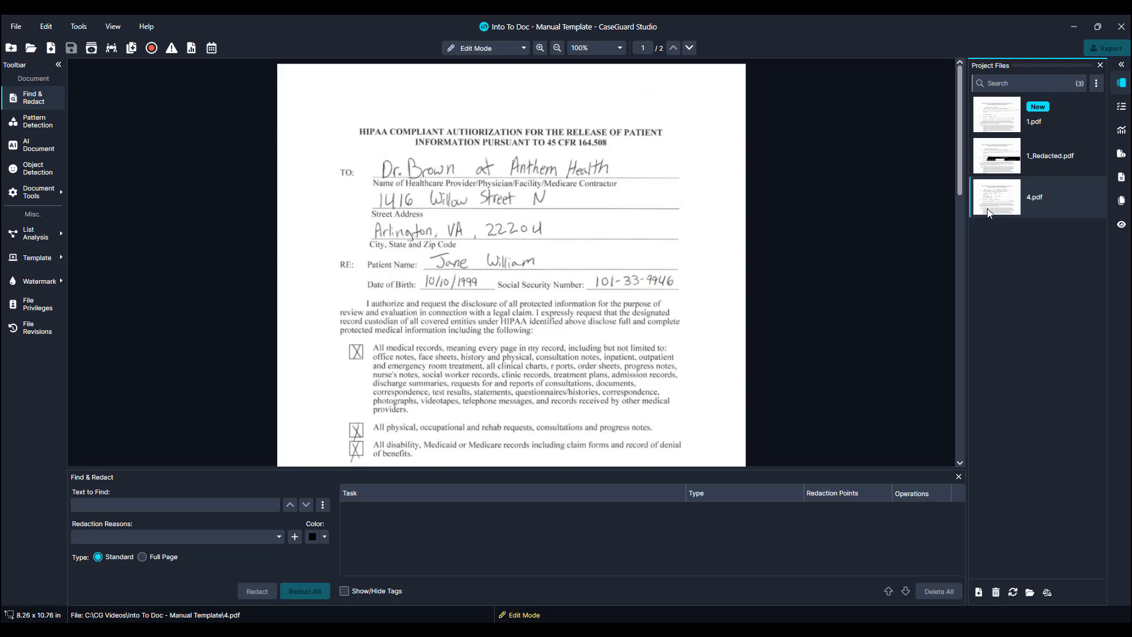
Scroll through both pages of 4.pdf.
{"action": "scroll", "coordinate": [668, 183], "scroll_direction": "down", "scroll_amount": 12}
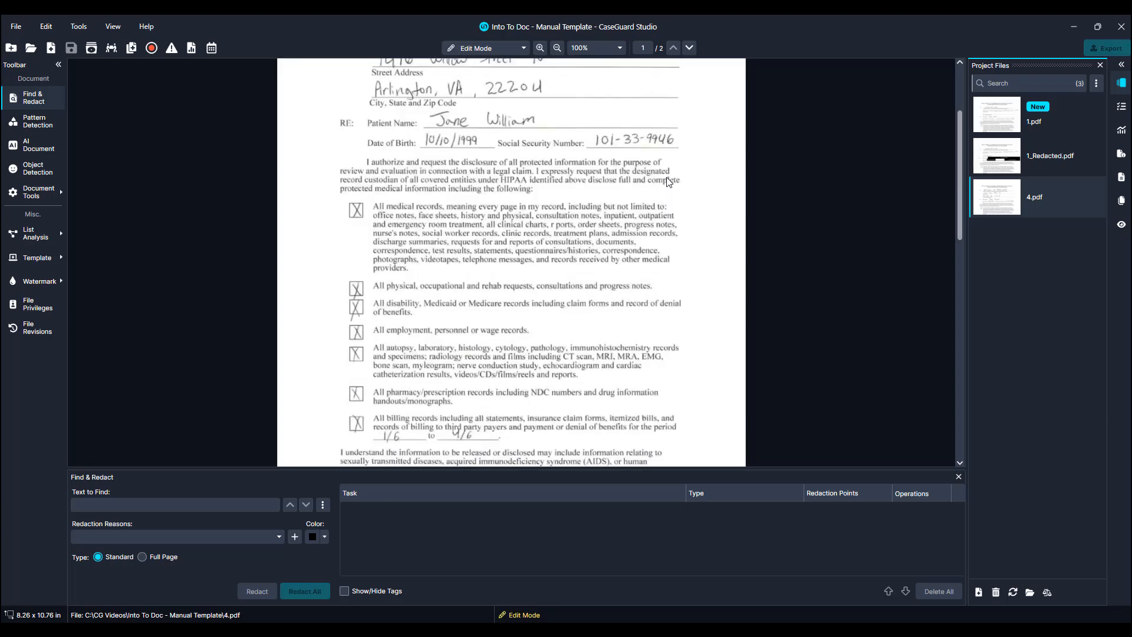
{"action": "scroll", "coordinate": [668, 183], "scroll_direction": "down", "scroll_amount": 2}
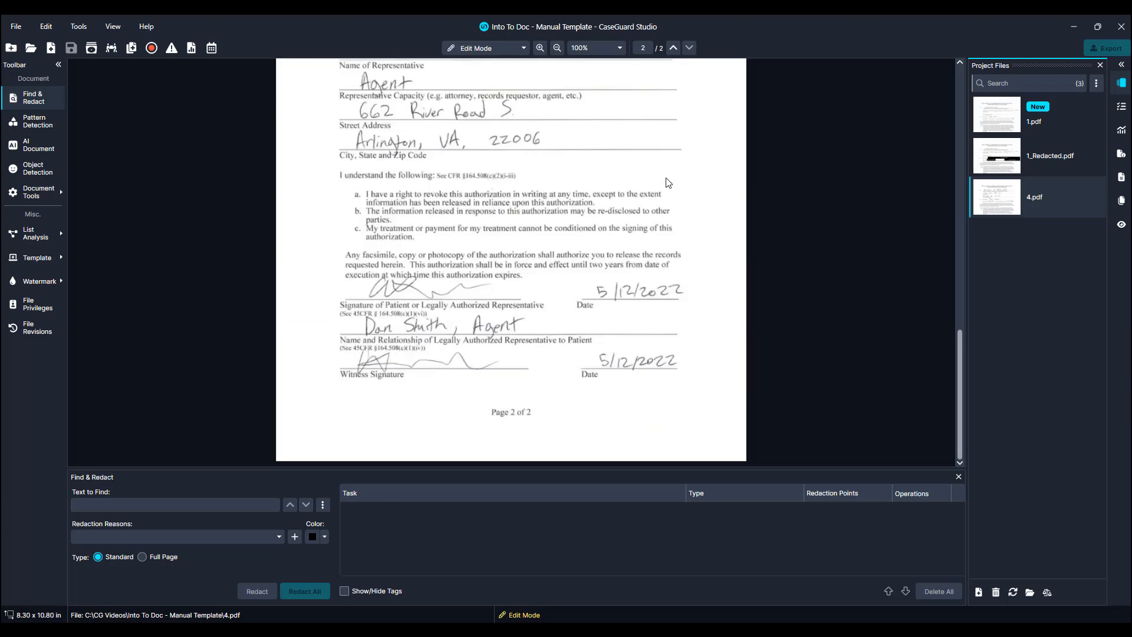
{"action": "scroll", "coordinate": [668, 183], "scroll_direction": "up", "scroll_amount": 14}
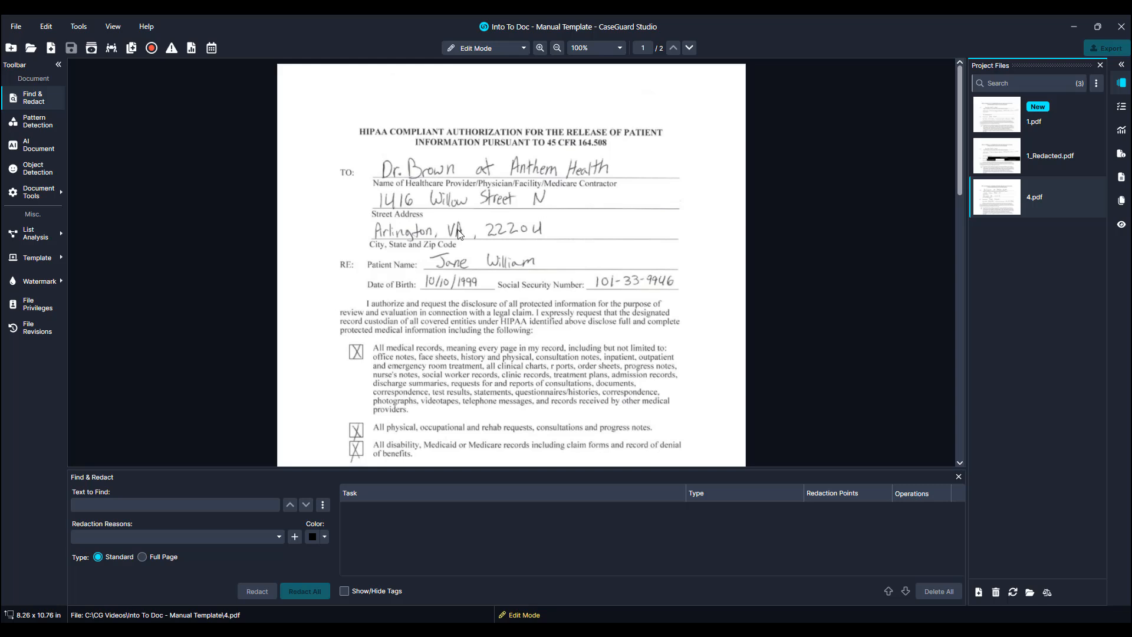
Apply the HIPAA-PATIENT-AUTH-FORM PDF template to 4.pdf, checking its preview on both pages.
{"action": "left_click", "coordinate": [51, 263]}
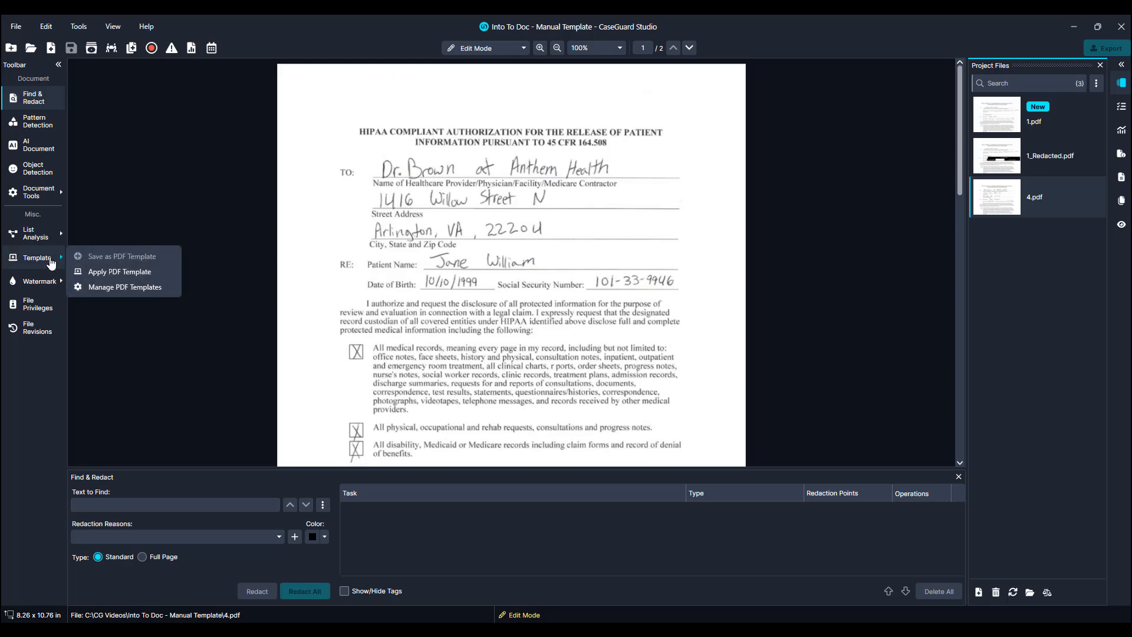
{"action": "left_click", "coordinate": [86, 271]}
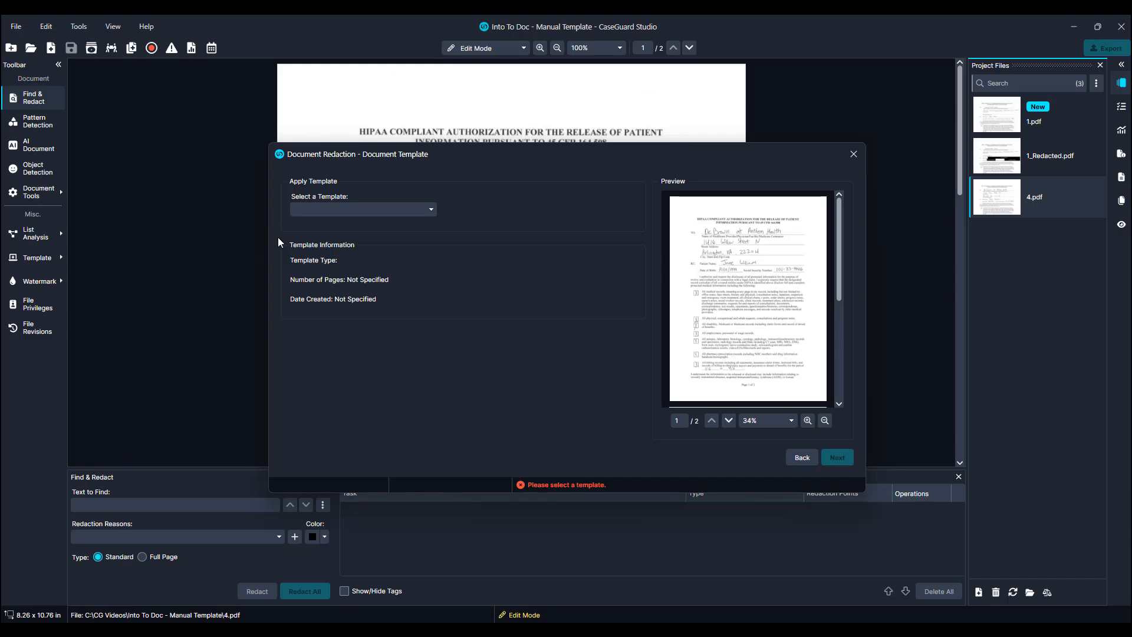
{"action": "left_click", "coordinate": [322, 211]}
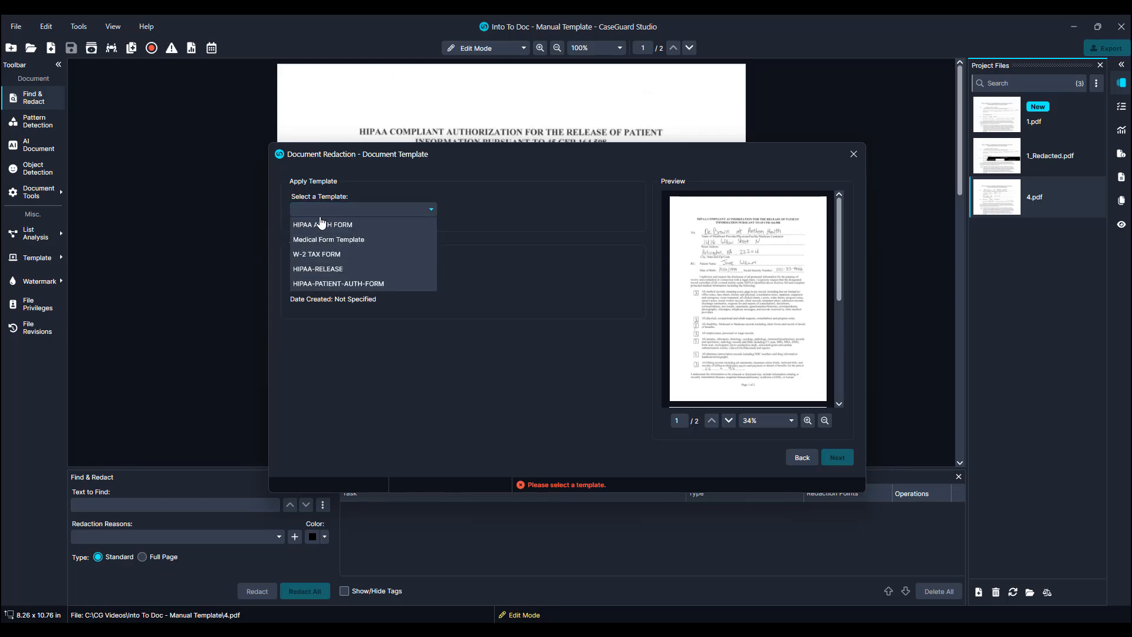
{"action": "left_click", "coordinate": [324, 284]}
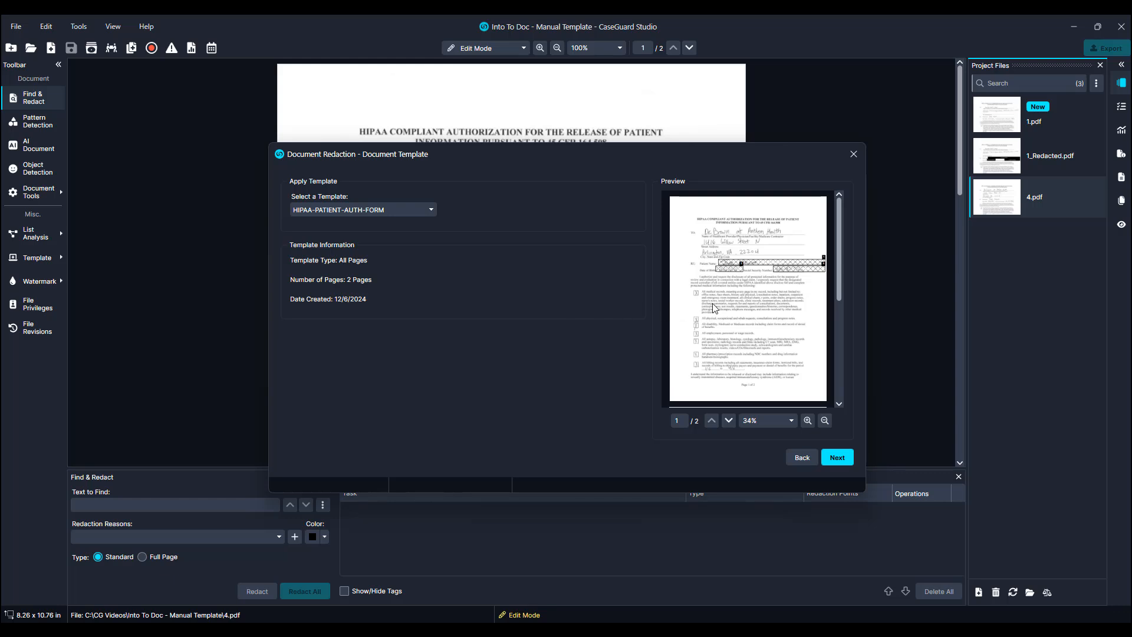
{"action": "scroll", "coordinate": [747, 297], "scroll_direction": "down", "scroll_amount": 5}
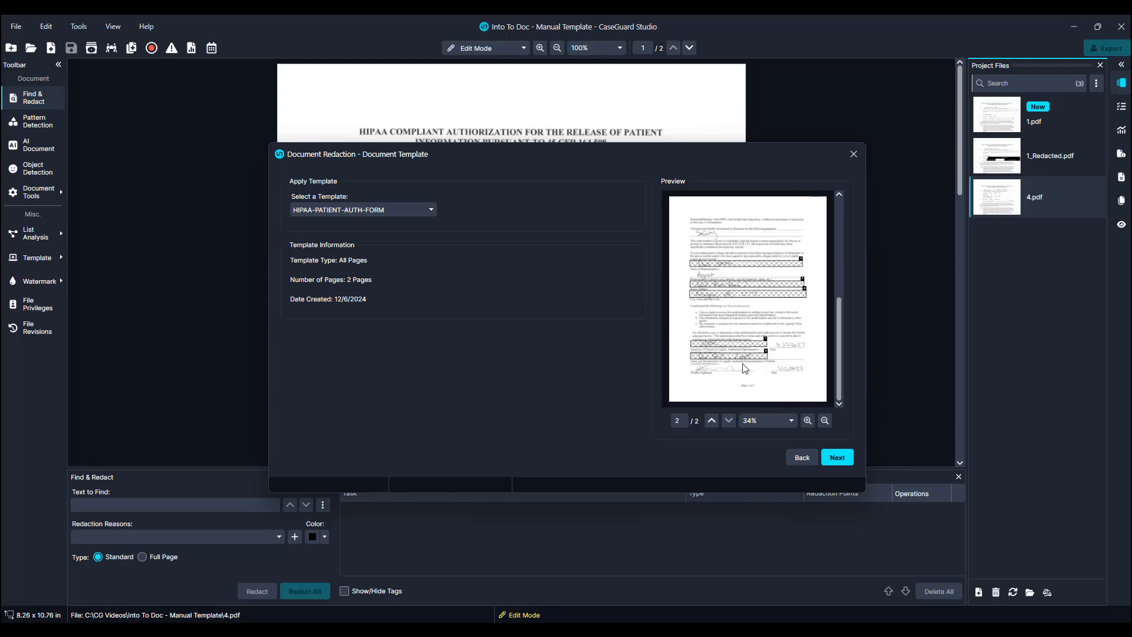
{"action": "left_click", "coordinate": [844, 464]}
{"action": "left_click", "coordinate": [843, 464]}
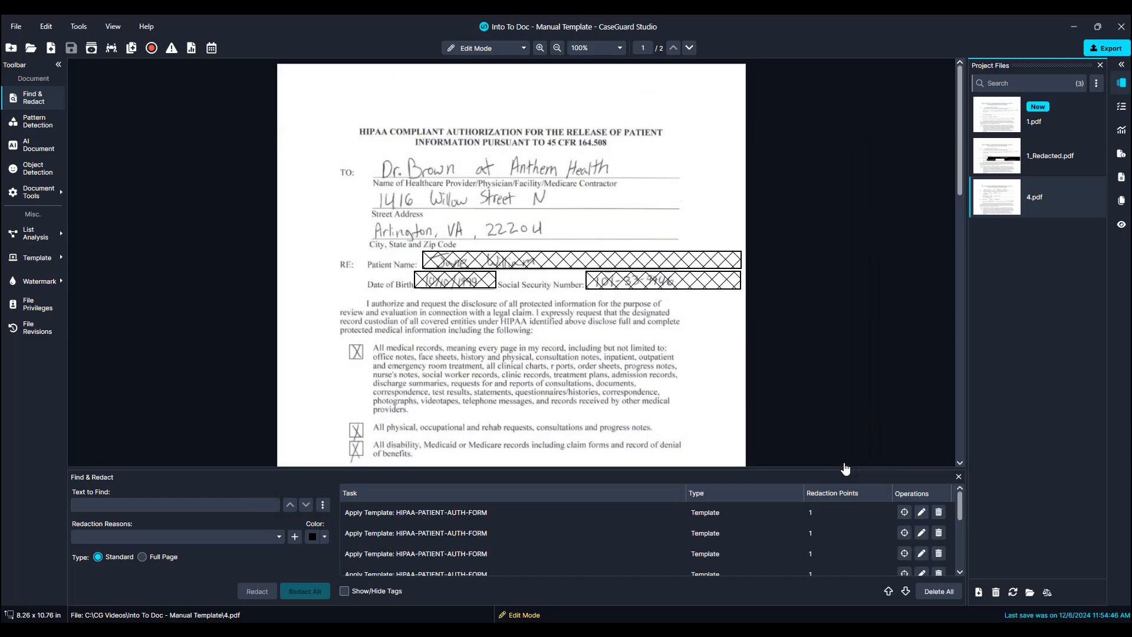
Export the redacted document as a PDF named 4_Redacted and review its redactions on both pages.
{"action": "left_click", "coordinate": [1106, 47]}
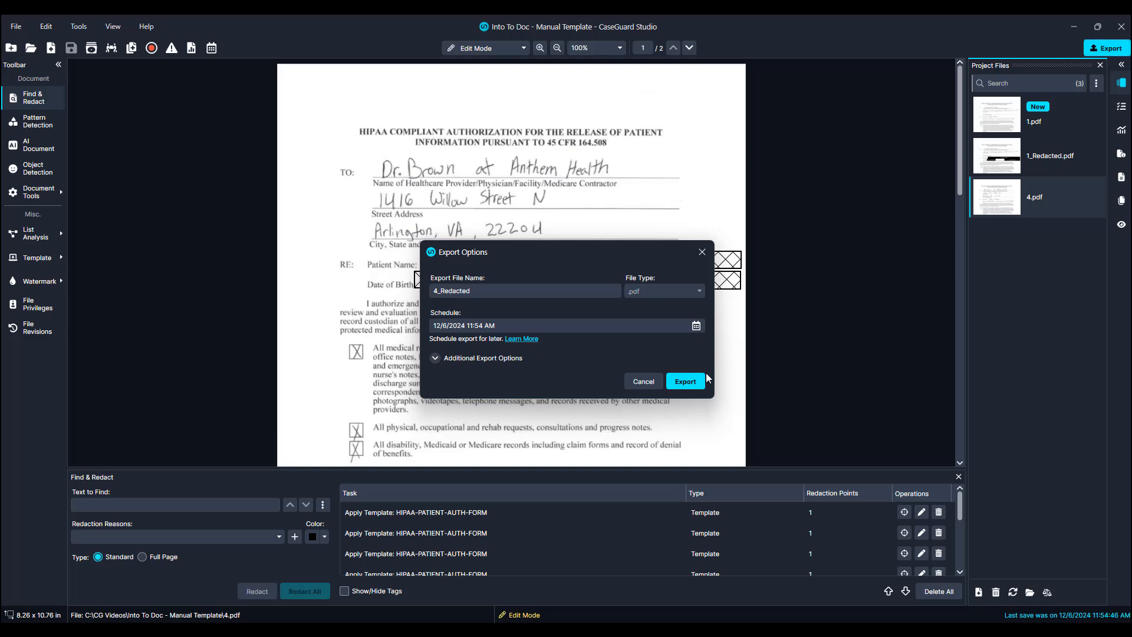
{"action": "left_click", "coordinate": [687, 381]}
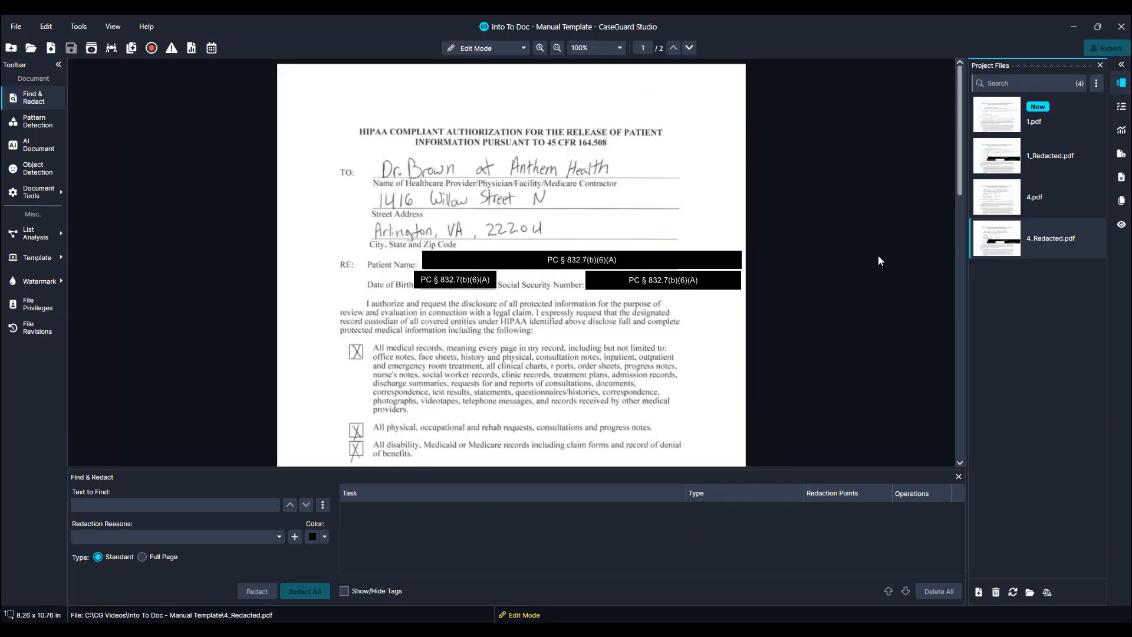
{"action": "scroll", "coordinate": [868, 263], "scroll_direction": "down", "scroll_amount": 12}
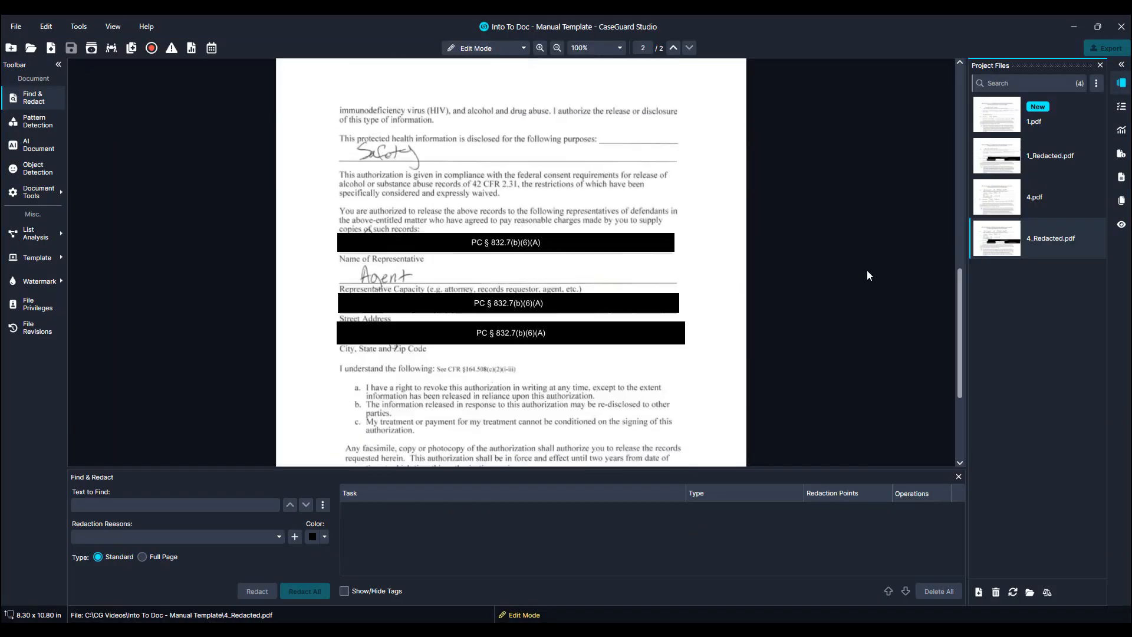
{"action": "scroll", "coordinate": [866, 274], "scroll_direction": "down", "scroll_amount": 2}
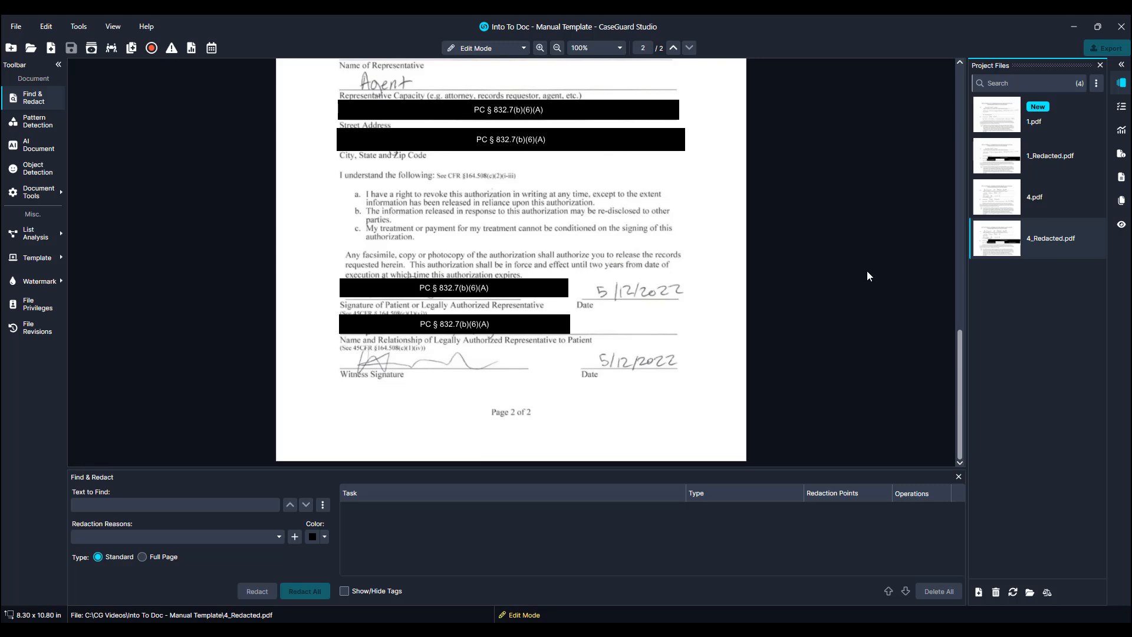
Start a bulk document processing job using the Template operation with the HIPAA-PATIENT-AUTH-FORM template.
{"action": "left_click", "coordinate": [132, 47]}
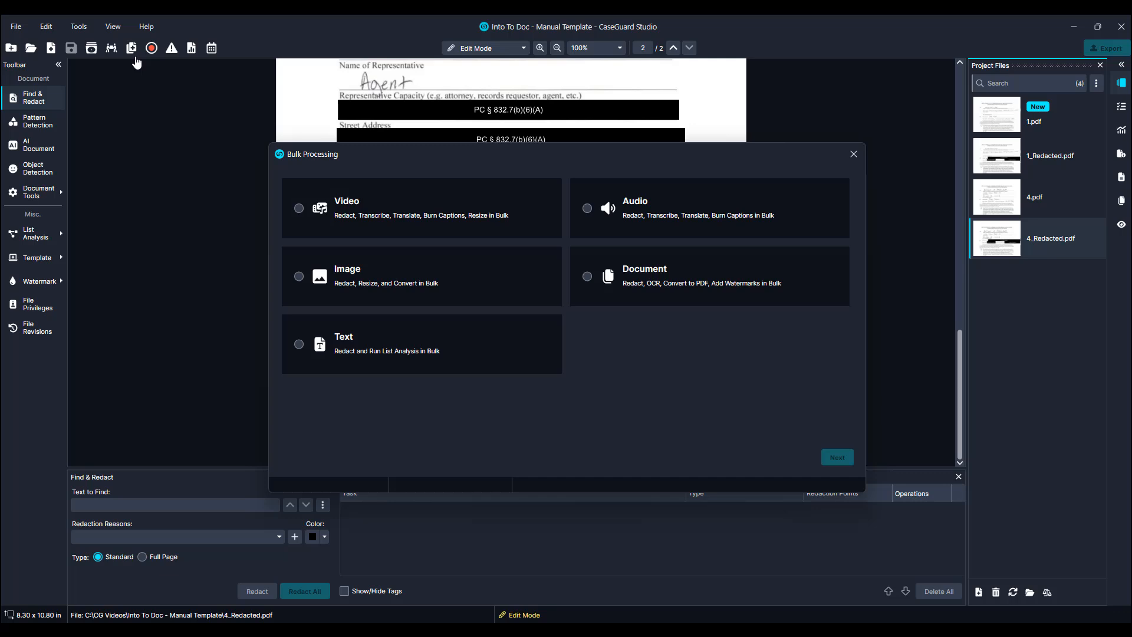
{"action": "left_click", "coordinate": [661, 270]}
{"action": "left_click", "coordinate": [836, 457]}
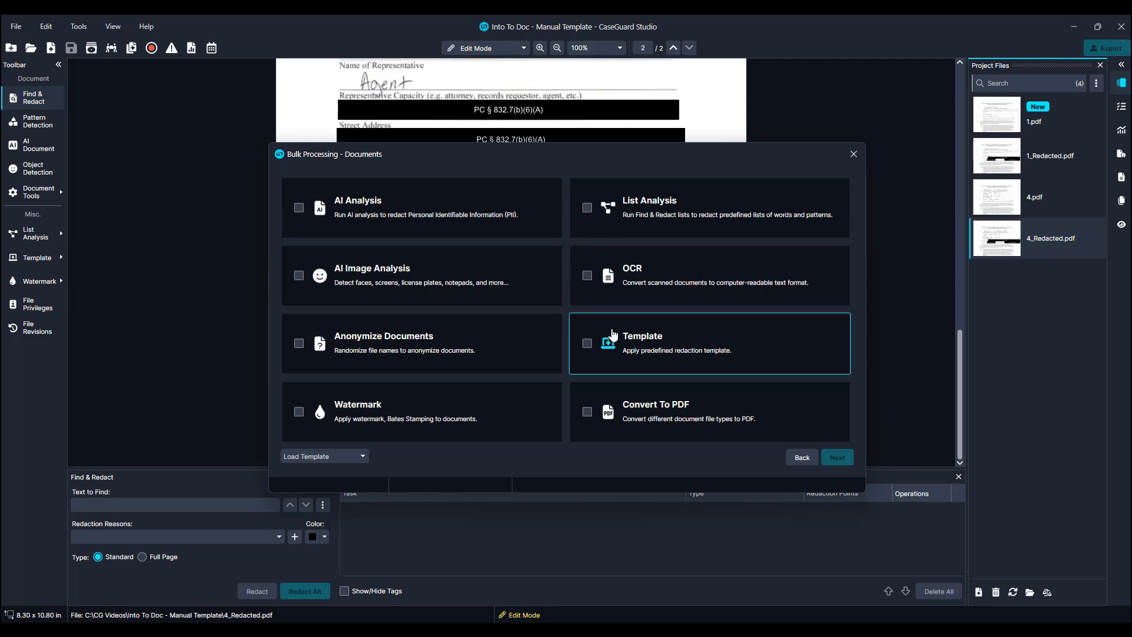
{"action": "left_click", "coordinate": [587, 341]}
{"action": "left_click", "coordinate": [837, 458]}
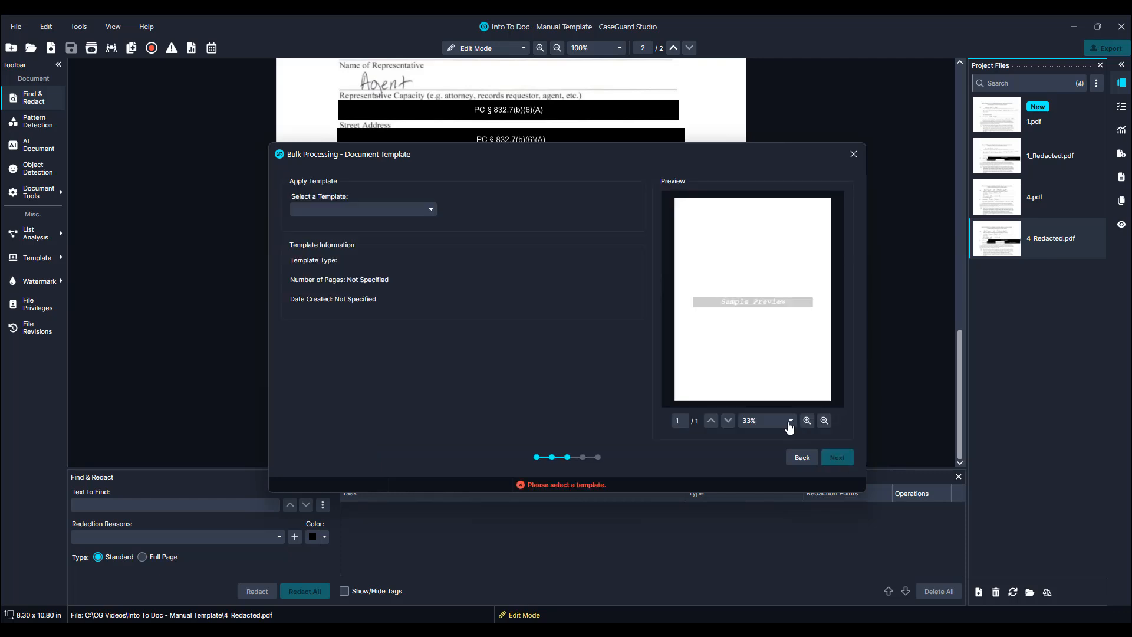
{"action": "left_click", "coordinate": [421, 213]}
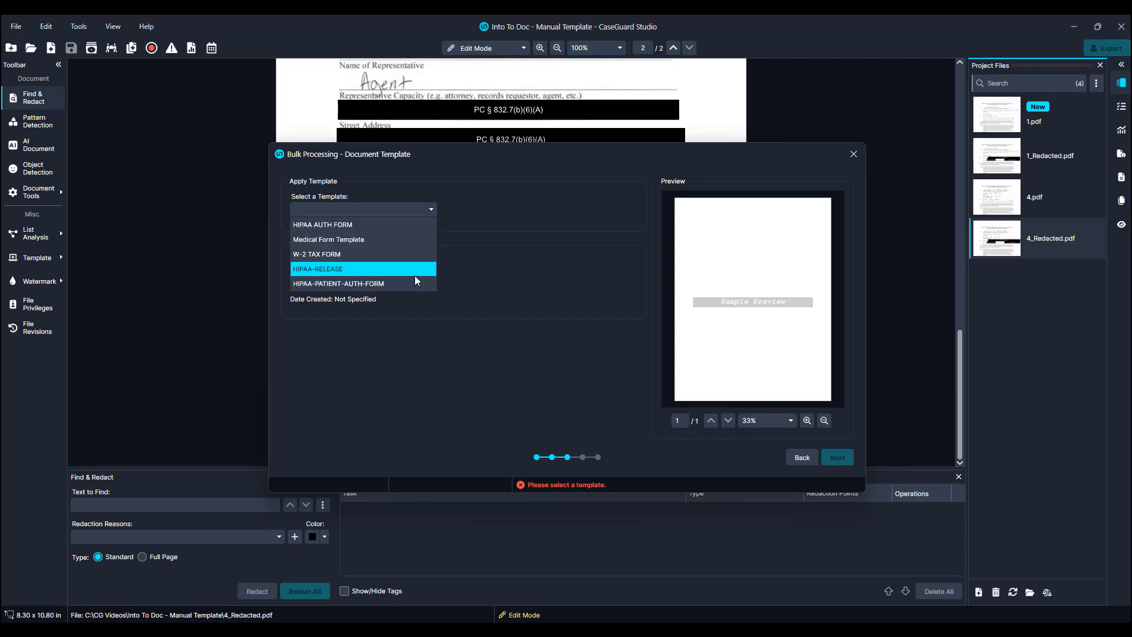
{"action": "left_click", "coordinate": [414, 277]}
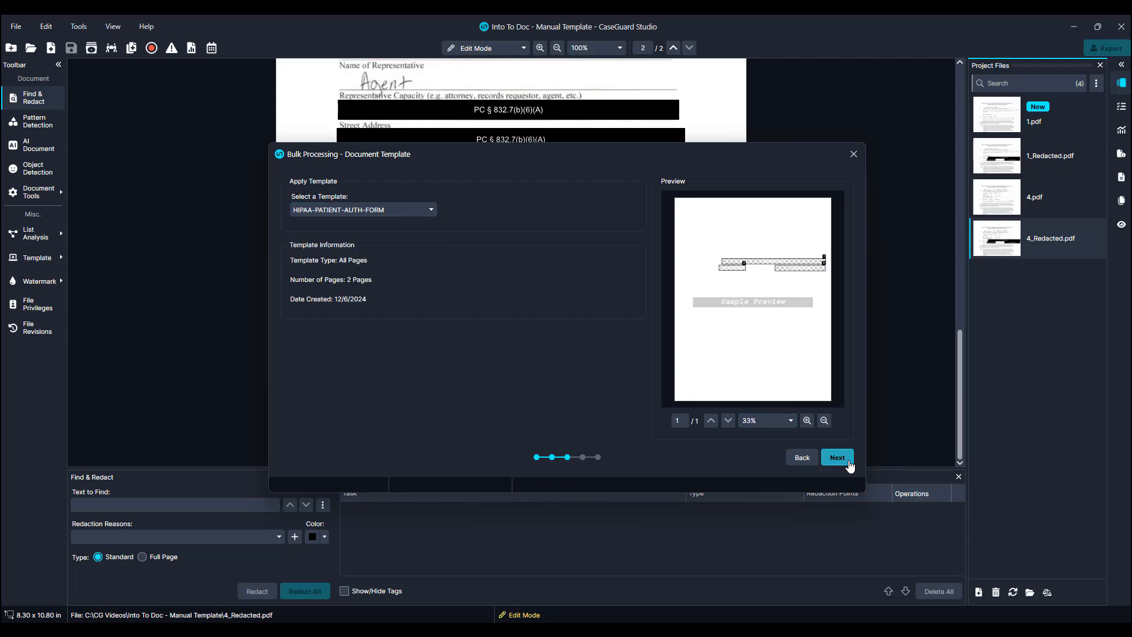
{"action": "left_click", "coordinate": [849, 464]}
Add all PDFs from the Medical New folder except 1.pdf and 4.pdf to the bulk job.
{"action": "left_click", "coordinate": [584, 350]}
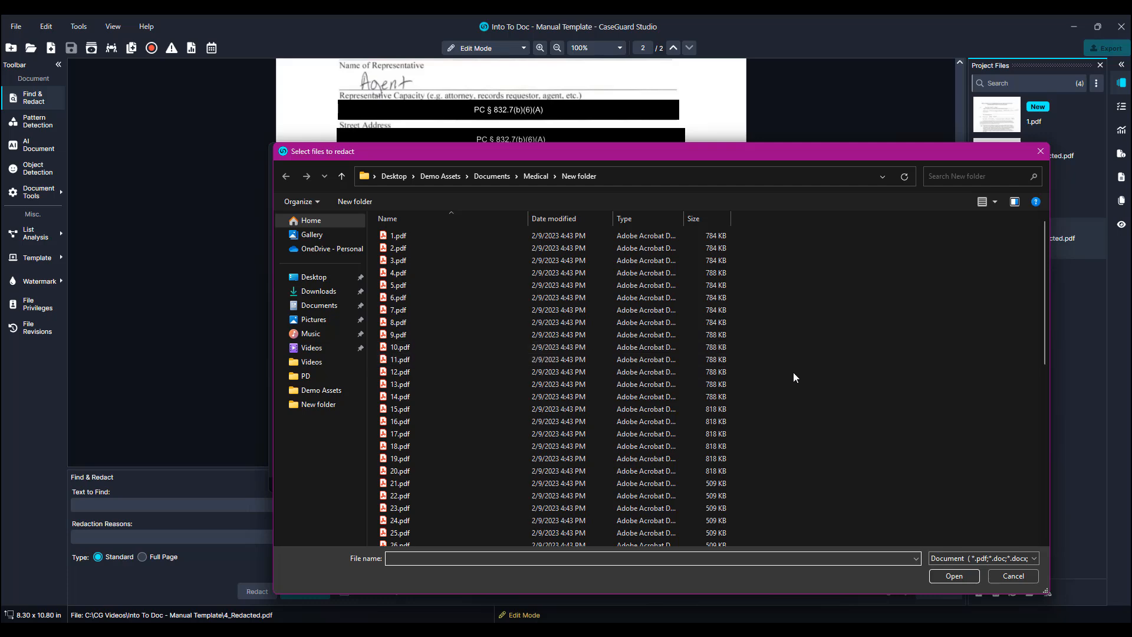
{"action": "key", "text": "ctrl+a"}
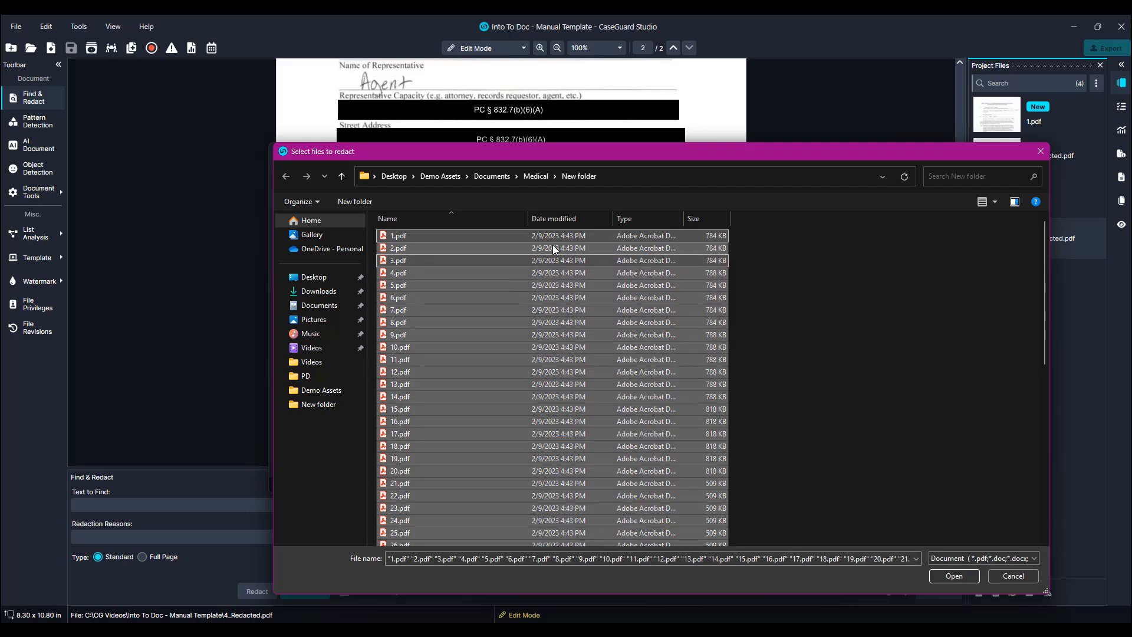
{"action": "left_click", "coordinate": [530, 237], "text": "ctrl"}
{"action": "left_click", "coordinate": [523, 271], "text": "ctrl"}
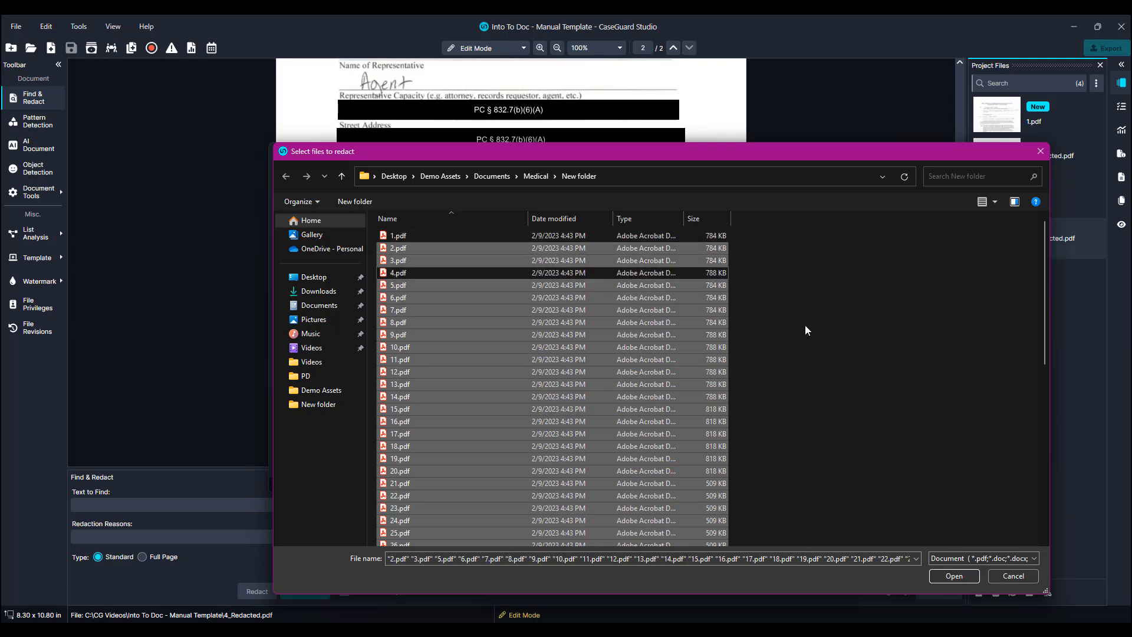
{"action": "left_click", "coordinate": [939, 577]}
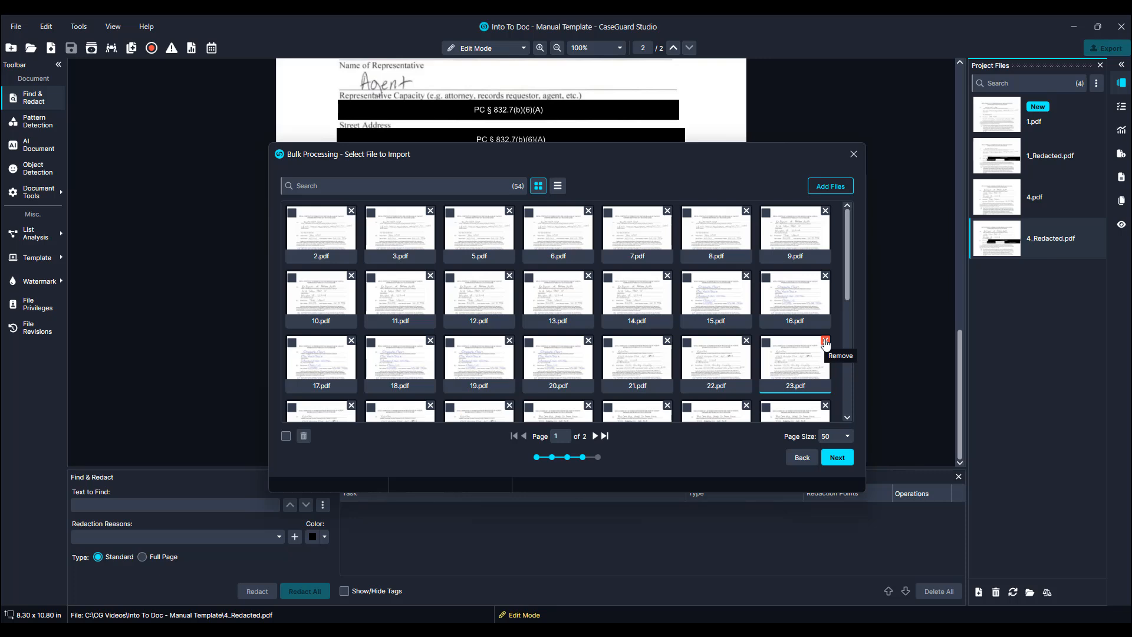
Confirm the file selection and apply the bulk template redaction, then close the scheduled tasks window.
{"action": "left_click", "coordinate": [841, 459]}
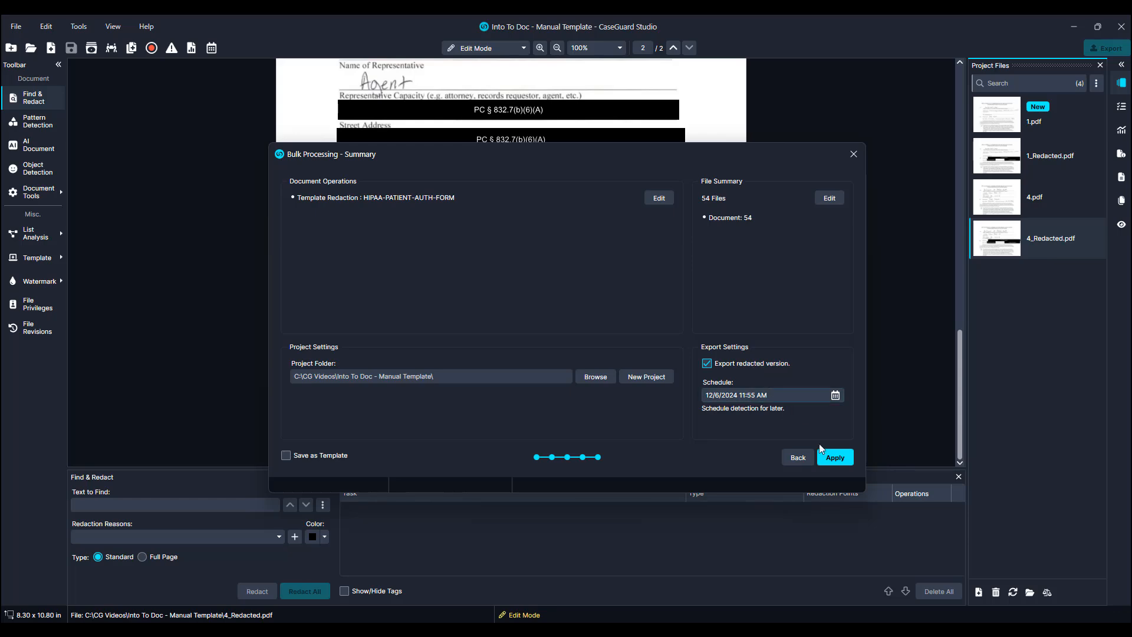
{"action": "left_click", "coordinate": [833, 458]}
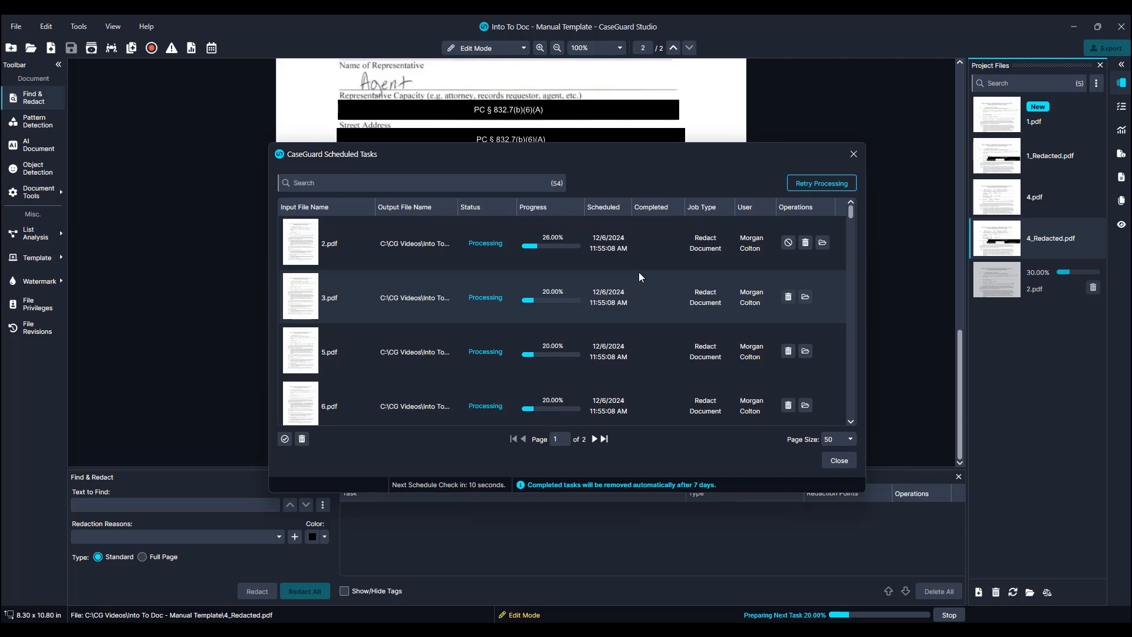
{"action": "left_click", "coordinate": [854, 154]}
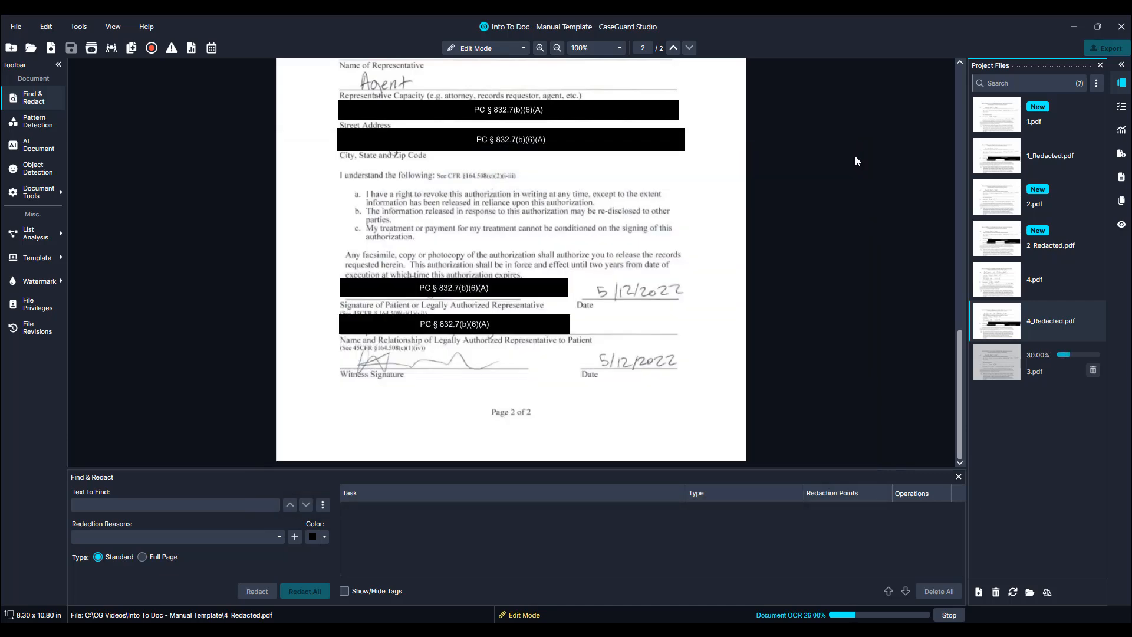
Open 2_Redacted.pdf and 3_Redacted.pdf and review their redactions.
{"action": "left_click", "coordinate": [988, 233]}
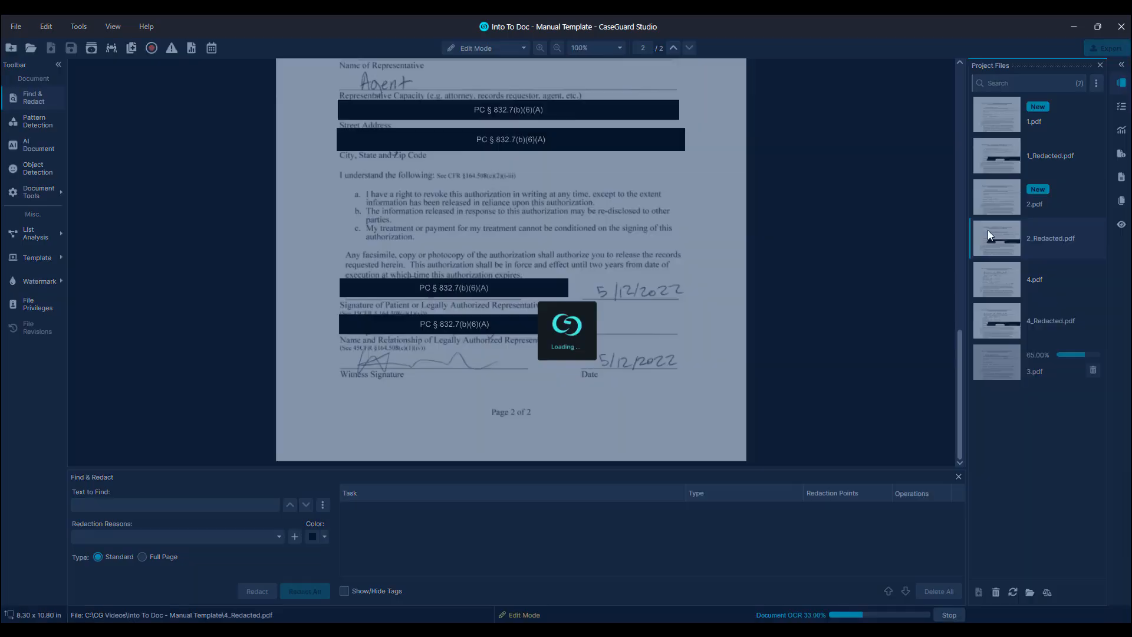
{"action": "scroll", "coordinate": [857, 212], "scroll_direction": "down", "scroll_amount": 15}
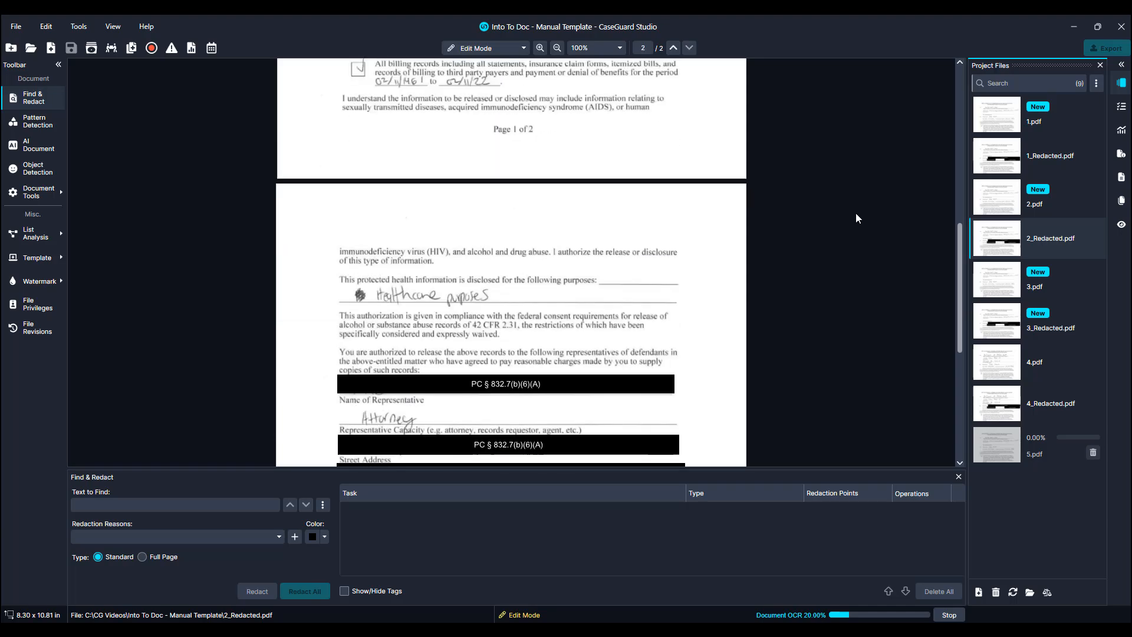
{"action": "scroll", "coordinate": [856, 218], "scroll_direction": "down", "scroll_amount": 2}
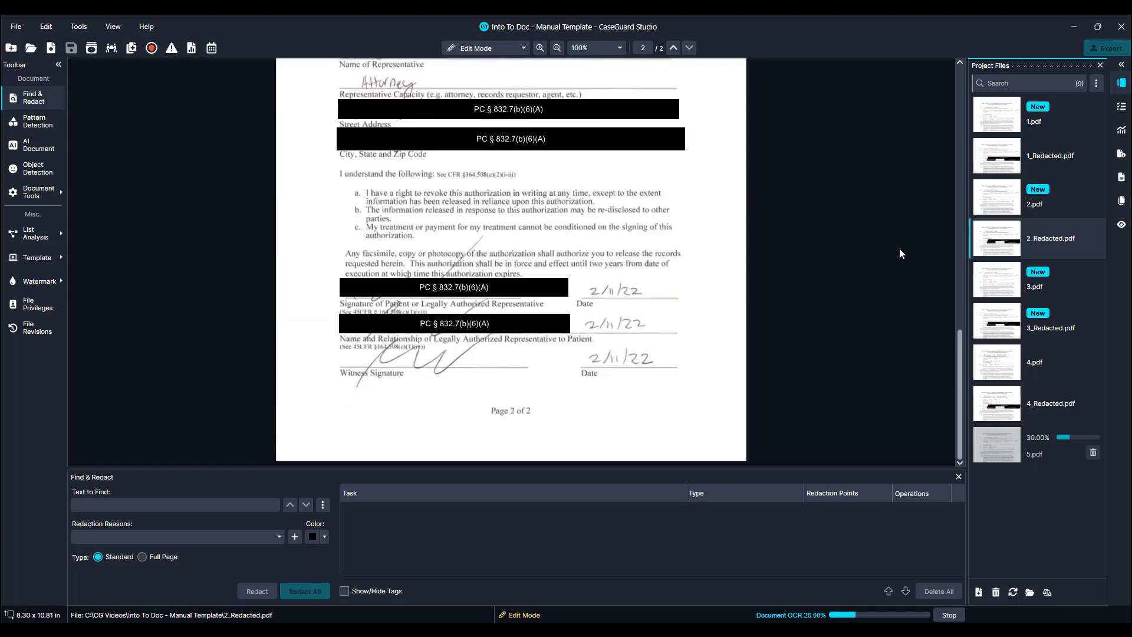
{"action": "left_click", "coordinate": [994, 319]}
{"action": "scroll", "coordinate": [813, 274], "scroll_direction": "down", "scroll_amount": 2}
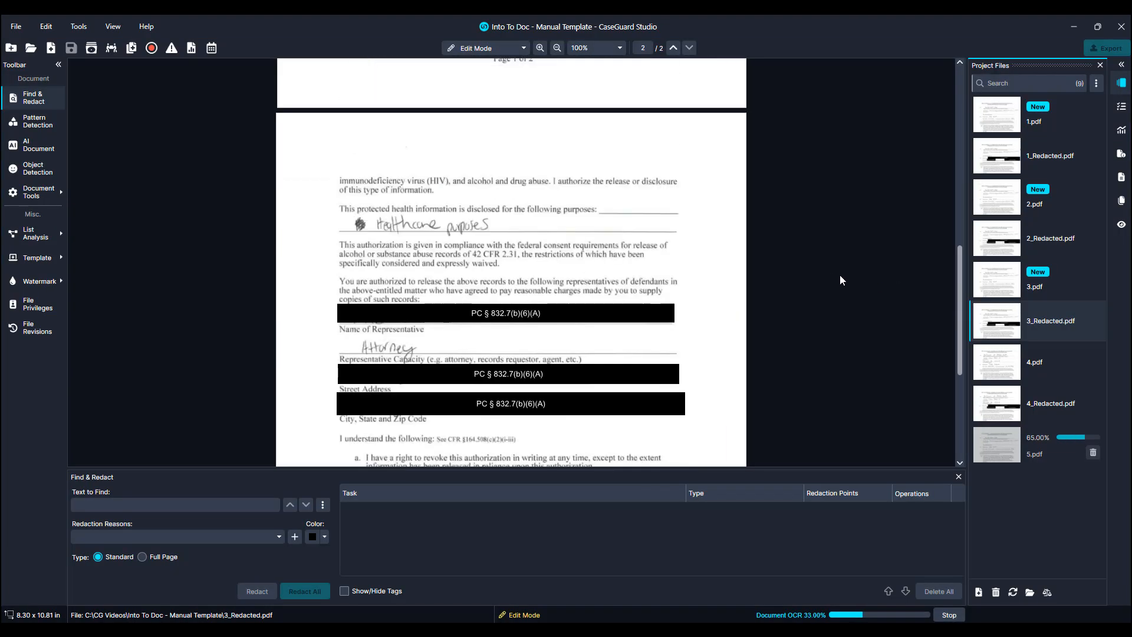